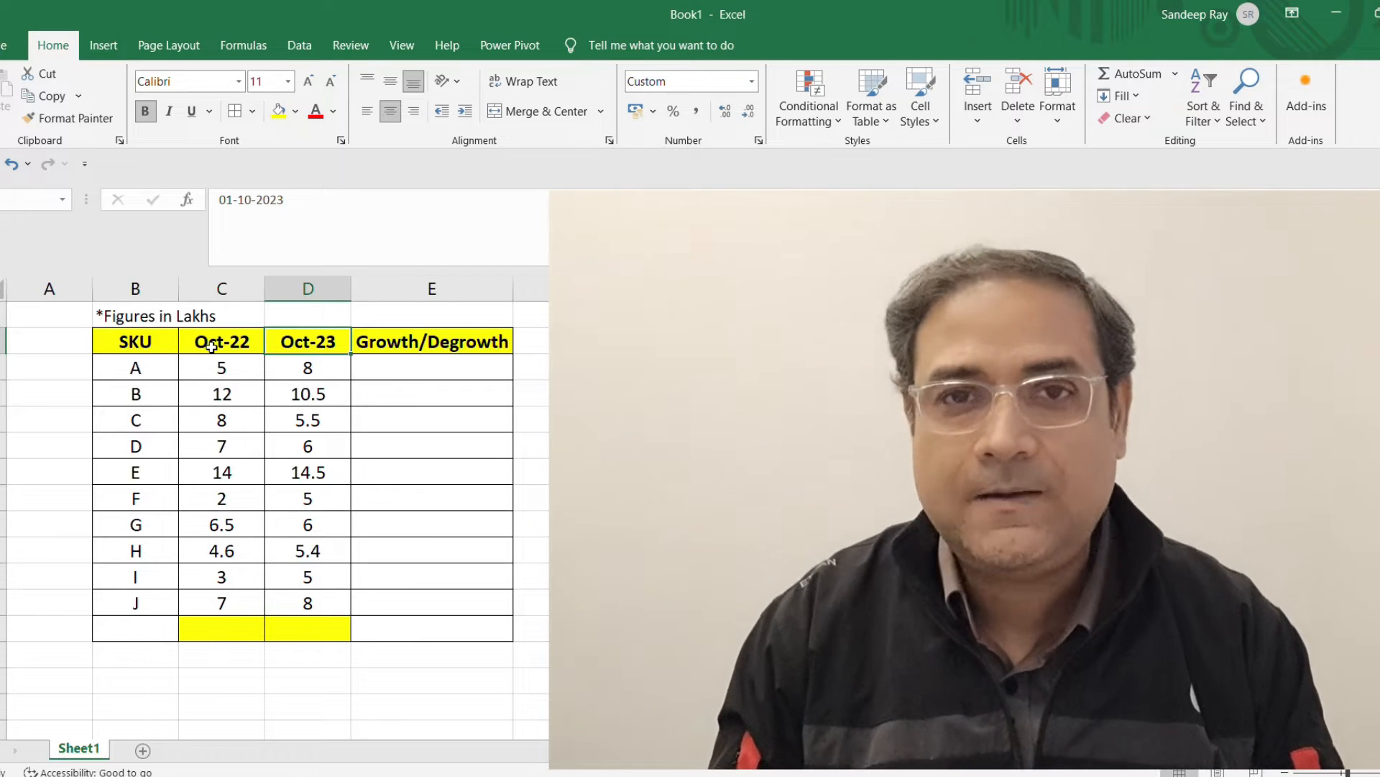
pyautogui.click(143, 350)
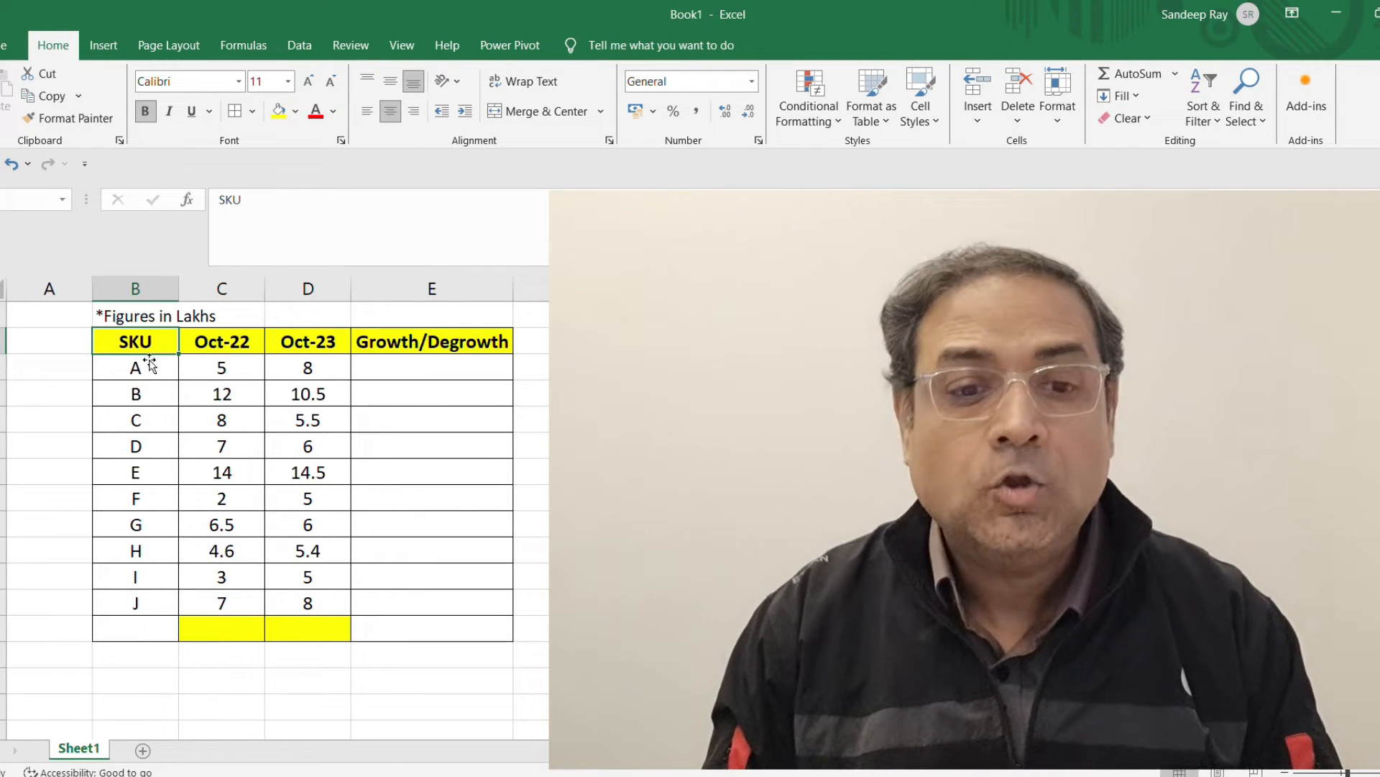
pyautogui.moveTo(149, 366); pyautogui.dragTo(164, 624)
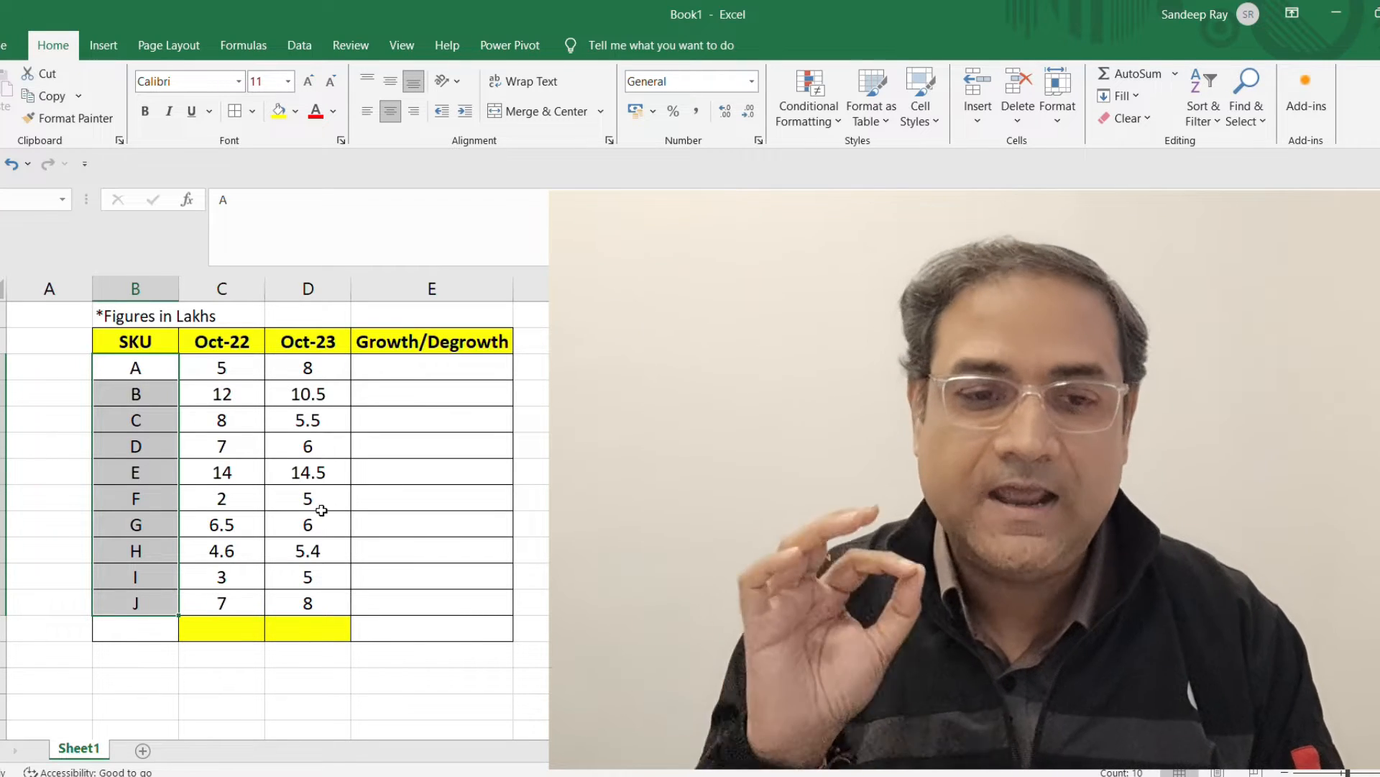
pyautogui.click(244, 384)
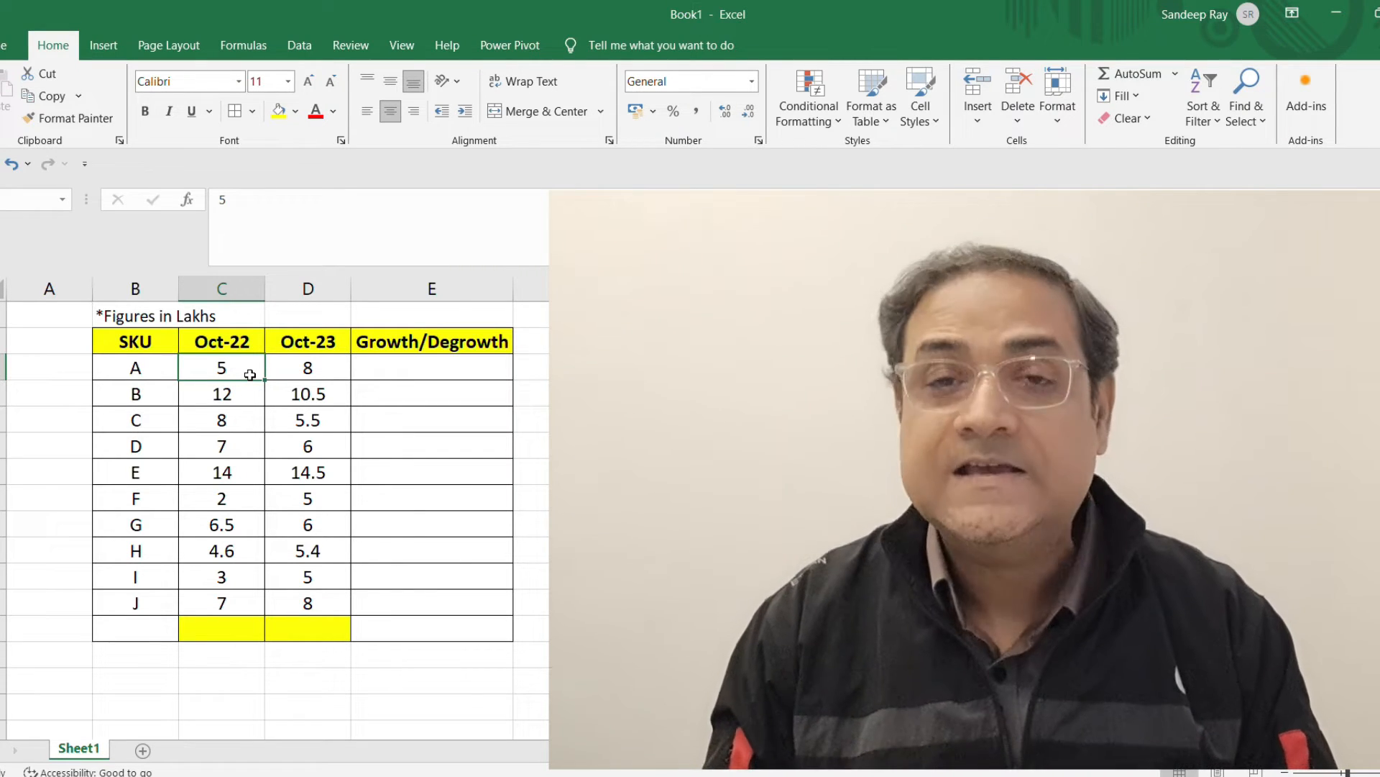
pyautogui.click(311, 349)
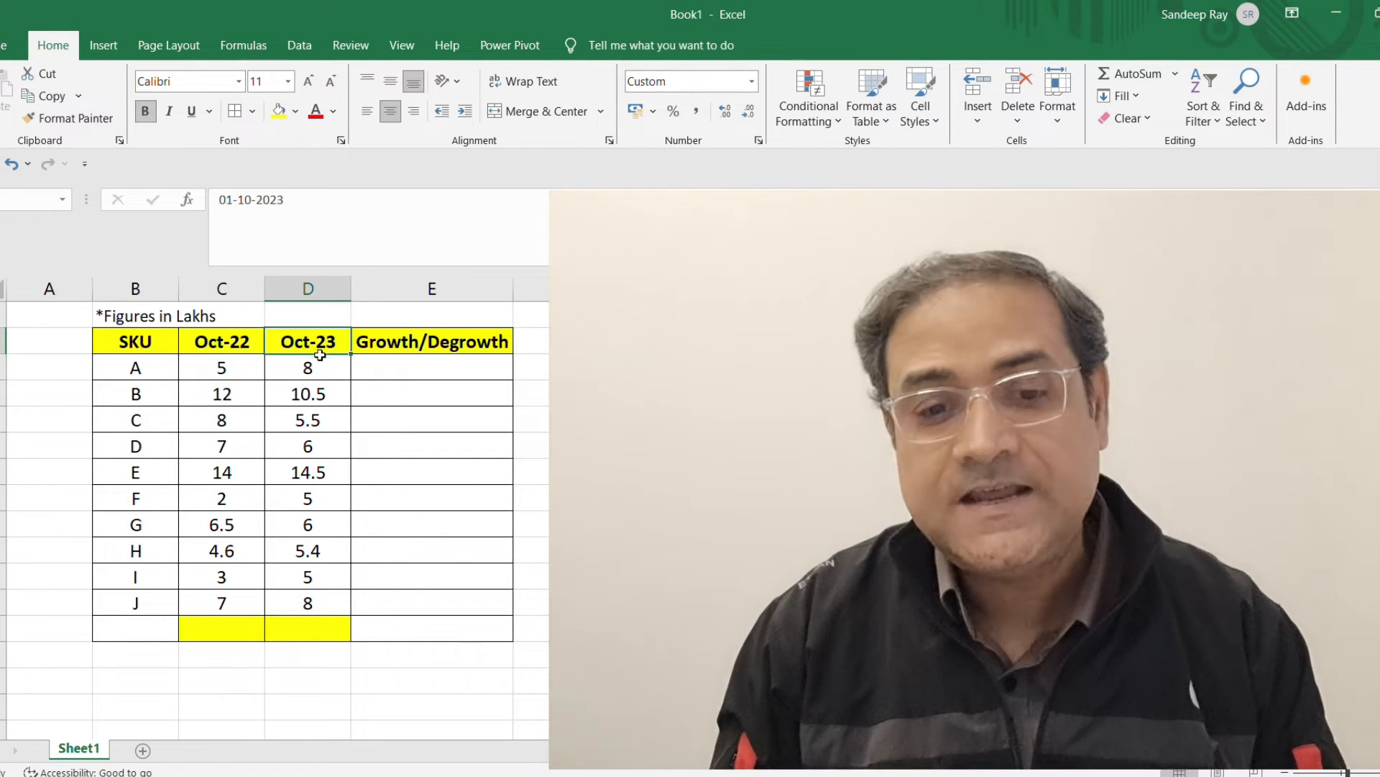
pyautogui.click(335, 377)
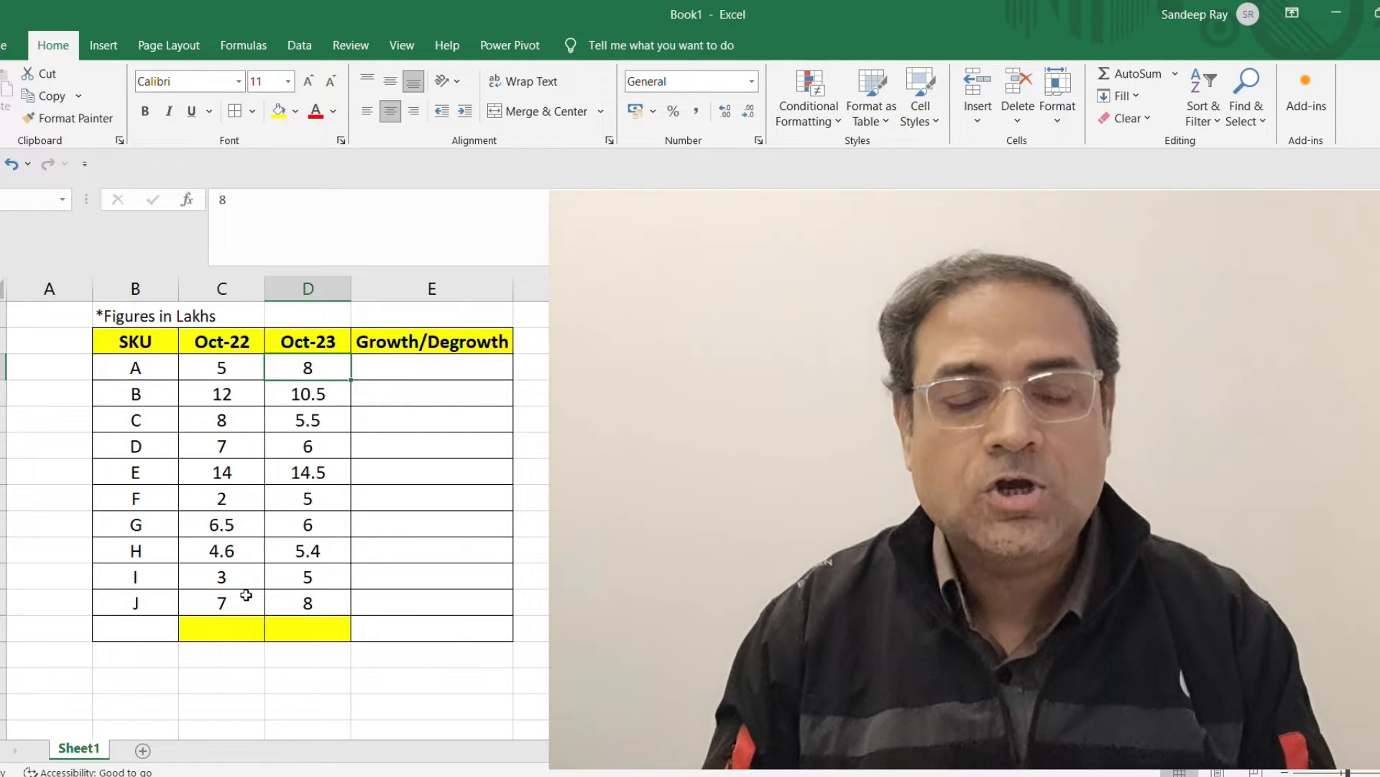
# Total the Oct-22 and Oct-23 columns with AutoSum in the yellow cells below SKU J.
pyautogui.click(227, 379)
pyautogui.moveTo(240, 366); pyautogui.dragTo(233, 633)
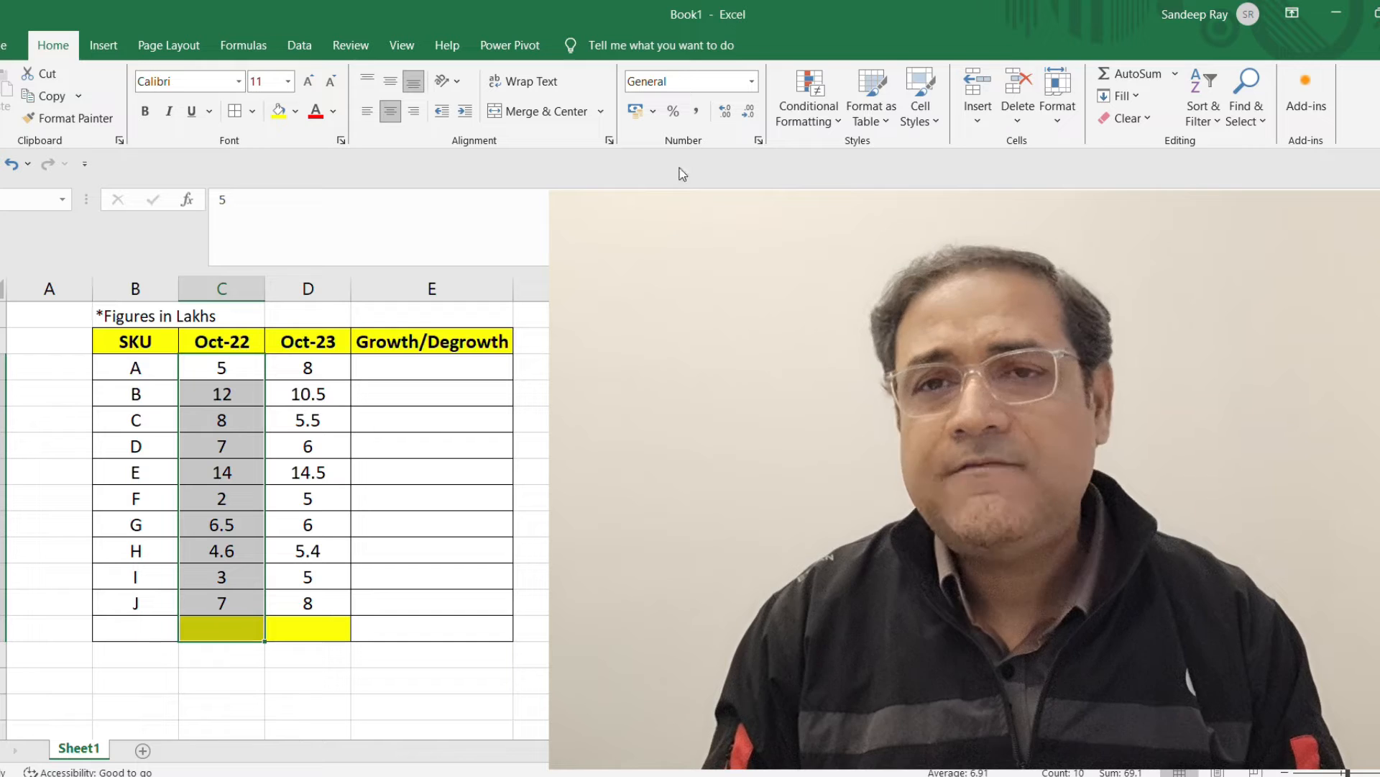
pyautogui.click(1122, 71)
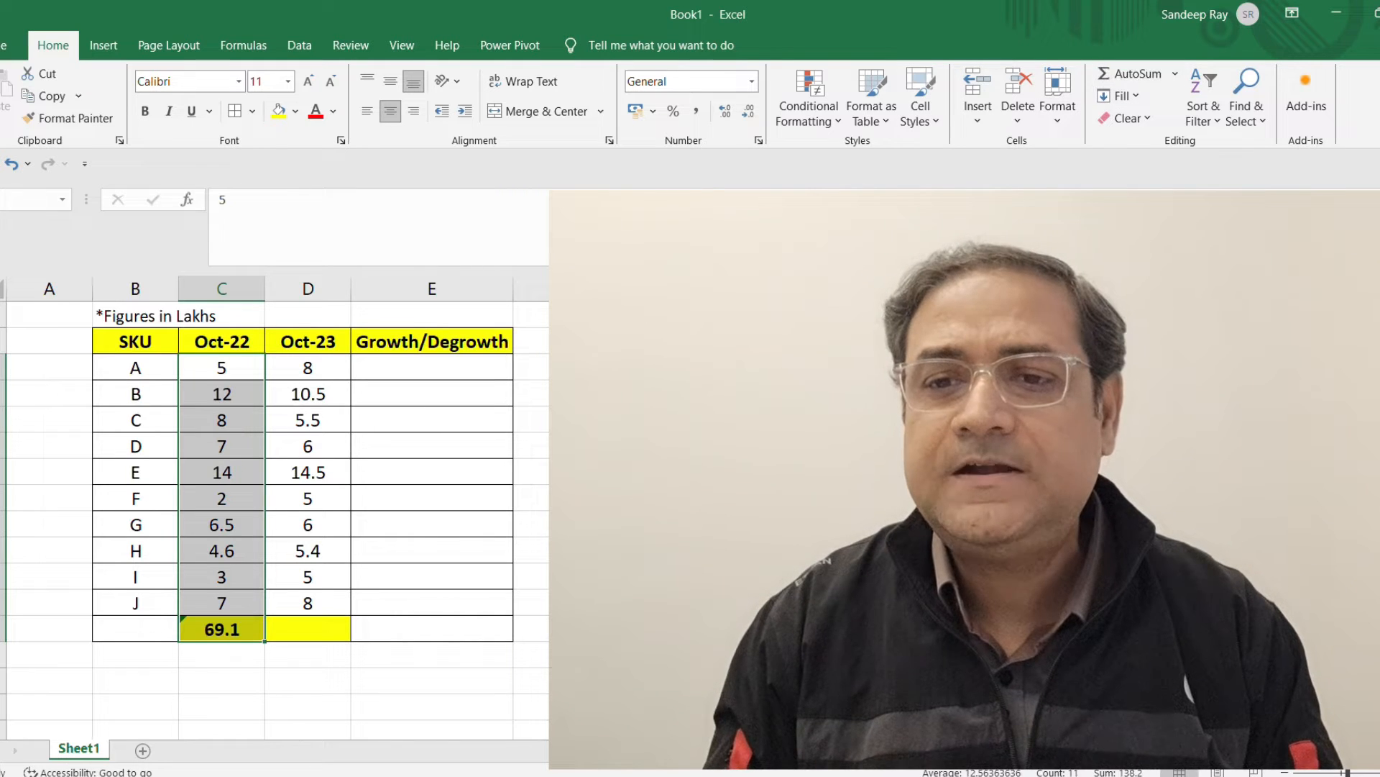
pyautogui.click(309, 373)
pyautogui.moveTo(308, 372); pyautogui.dragTo(308, 627)
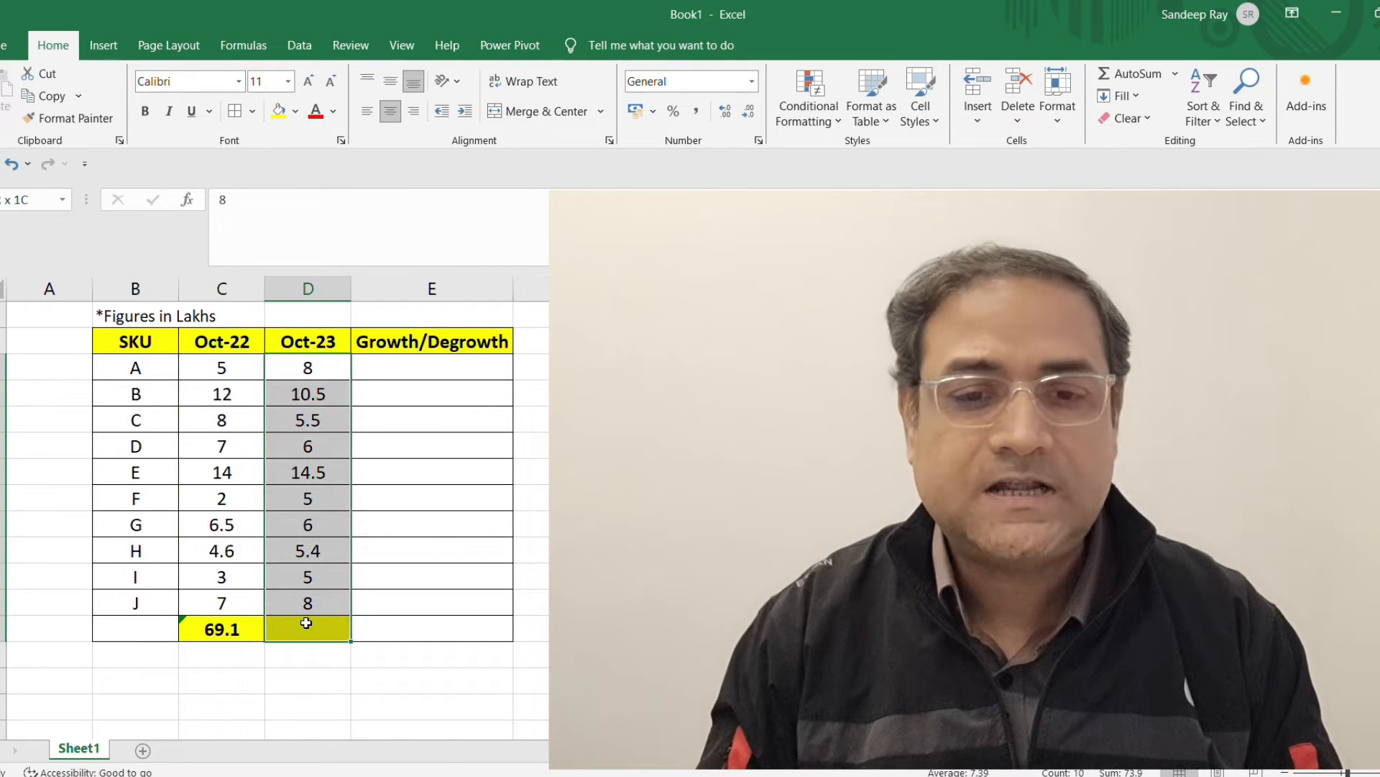
pyautogui.click(1122, 72)
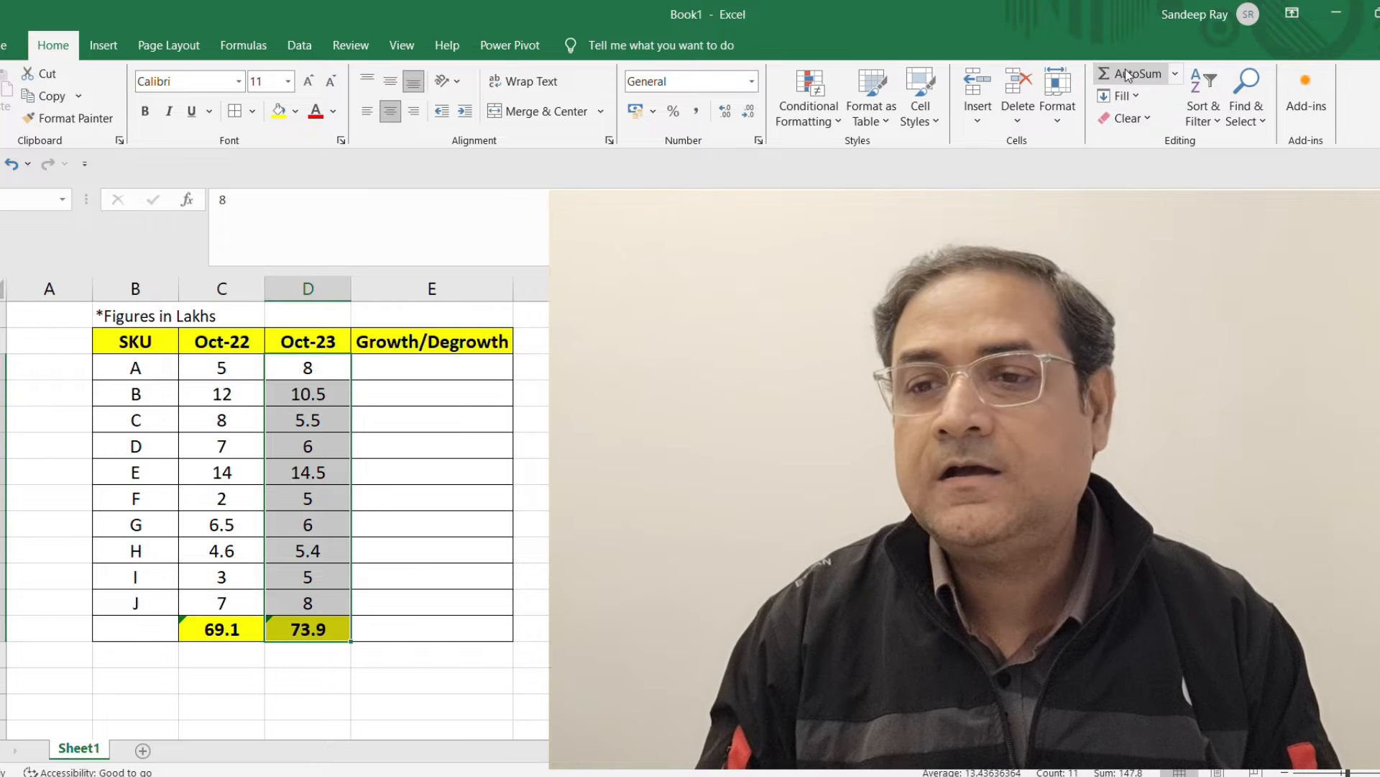
# Enter the formula =D3/C3 in the Growth/Degrowth cell for SKU A to divide Oct-23 by Oct-22.
pyautogui.click(403, 531)
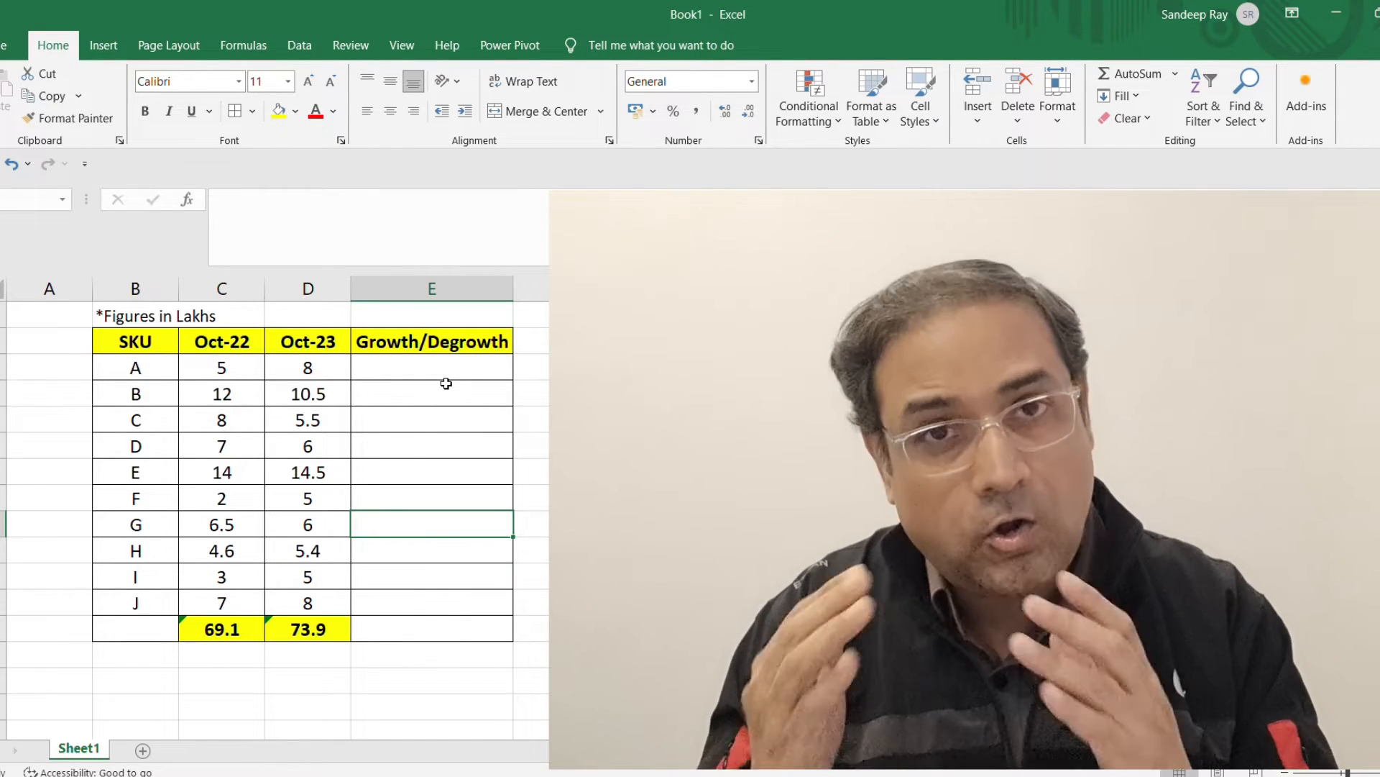
pyautogui.click(445, 374)
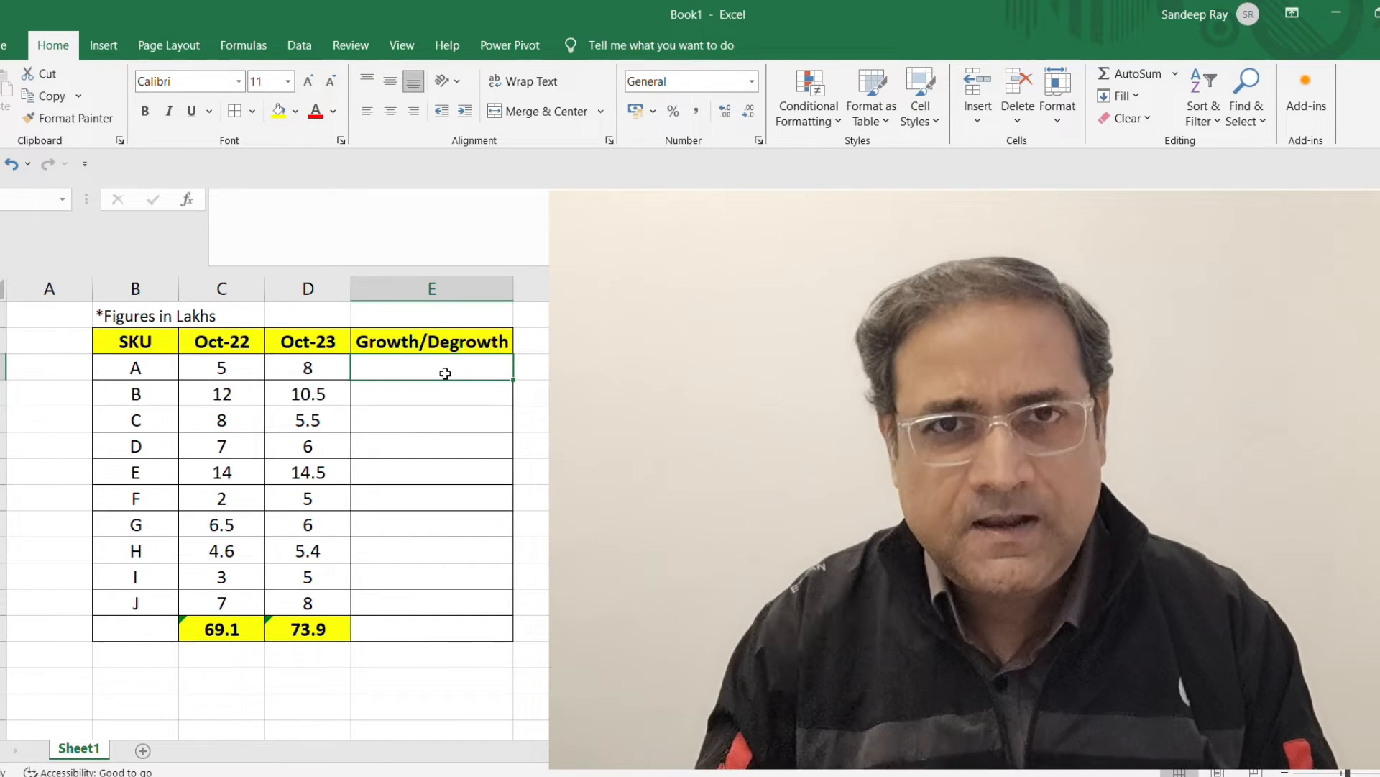
pyautogui.write('=')
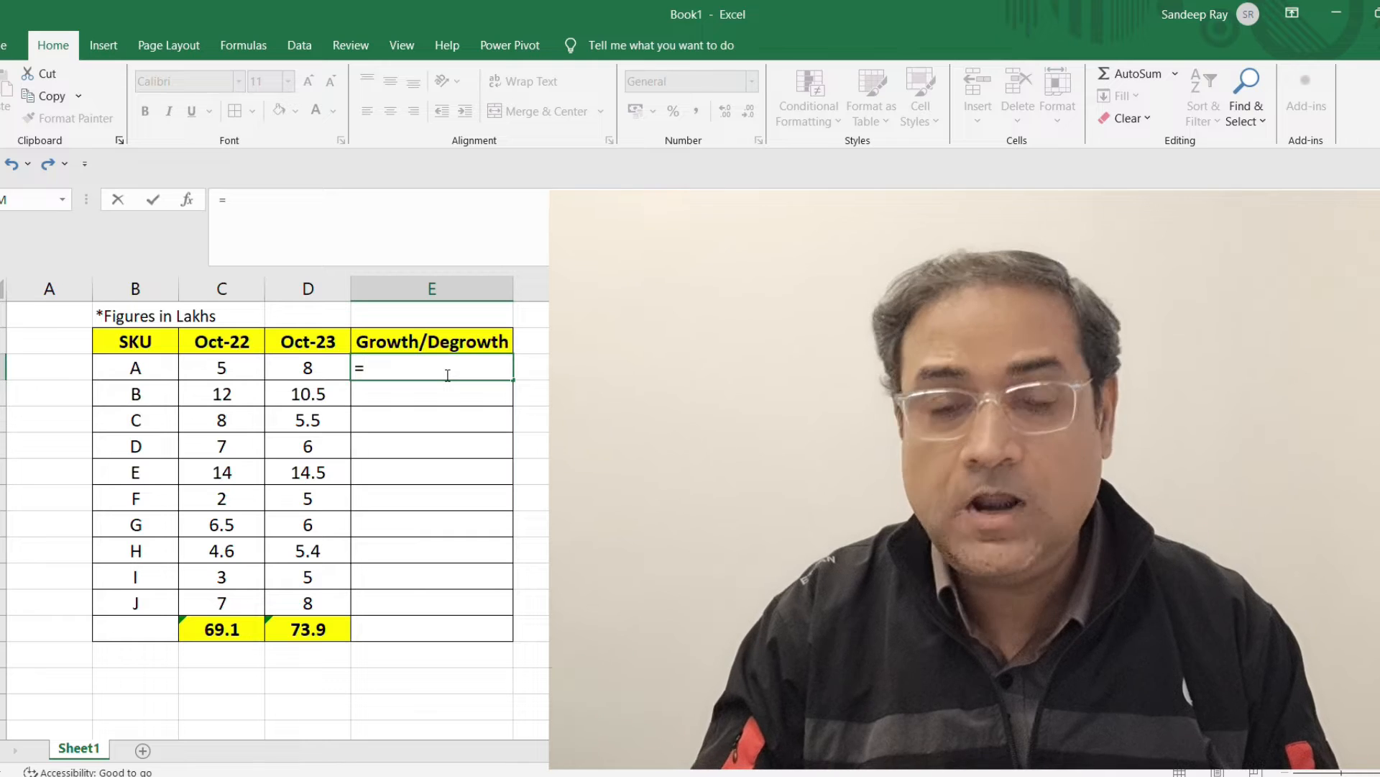
pyautogui.click(308, 373)
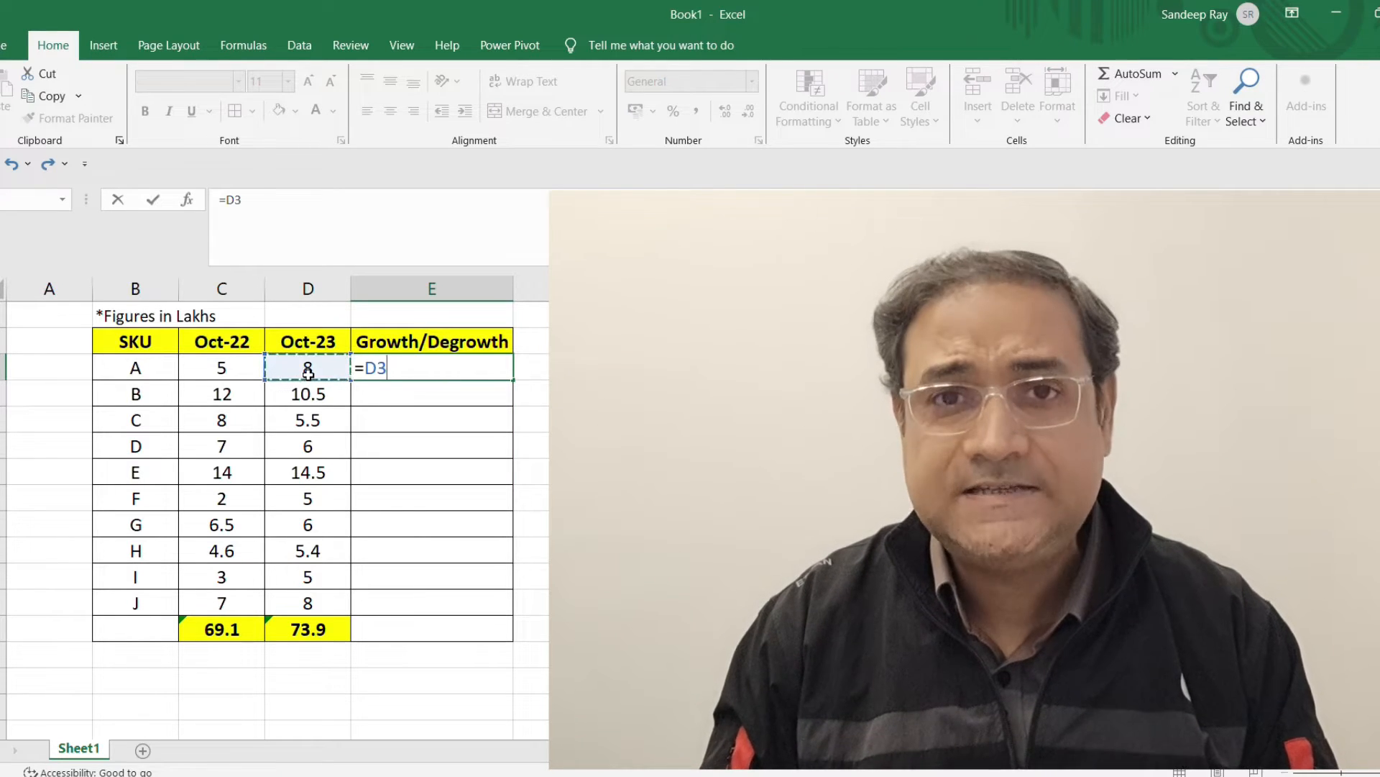
pyautogui.write('/')
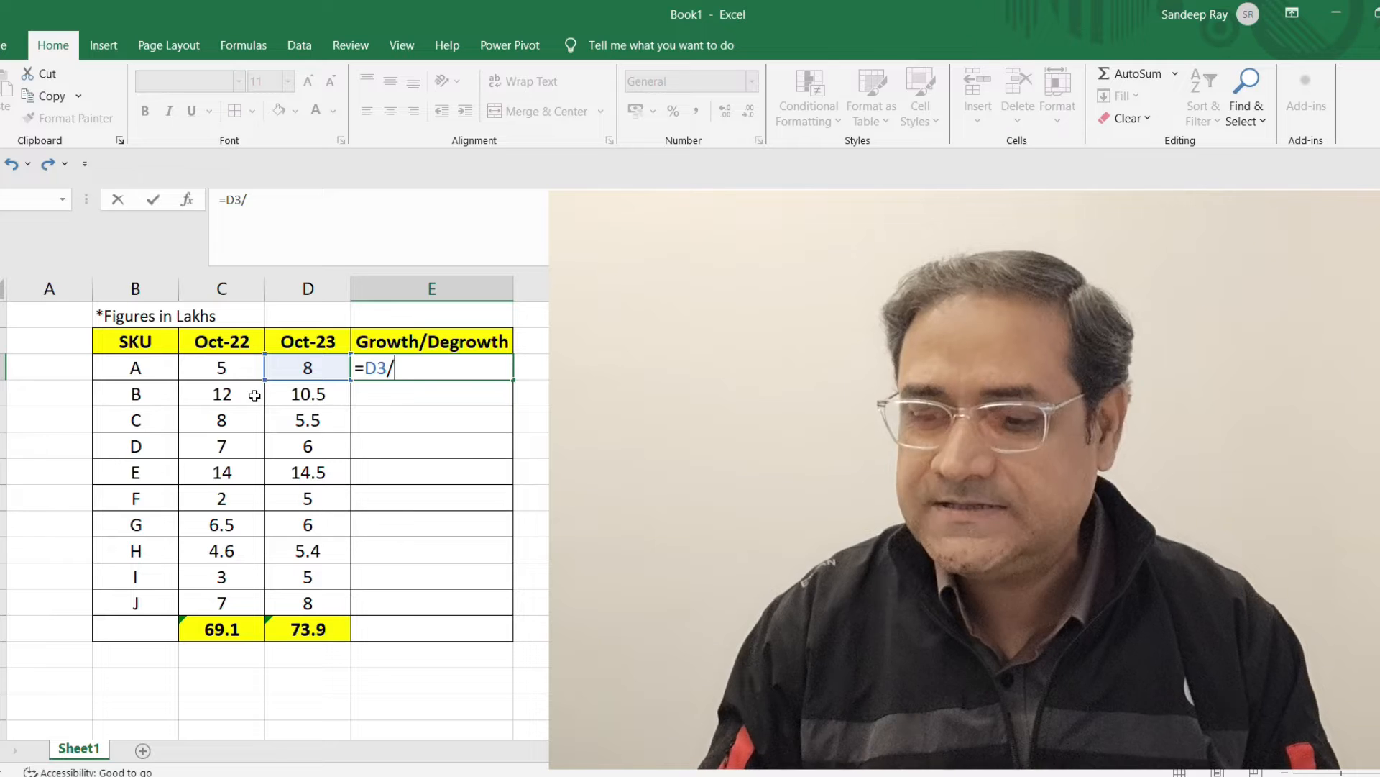
pyautogui.click(235, 378)
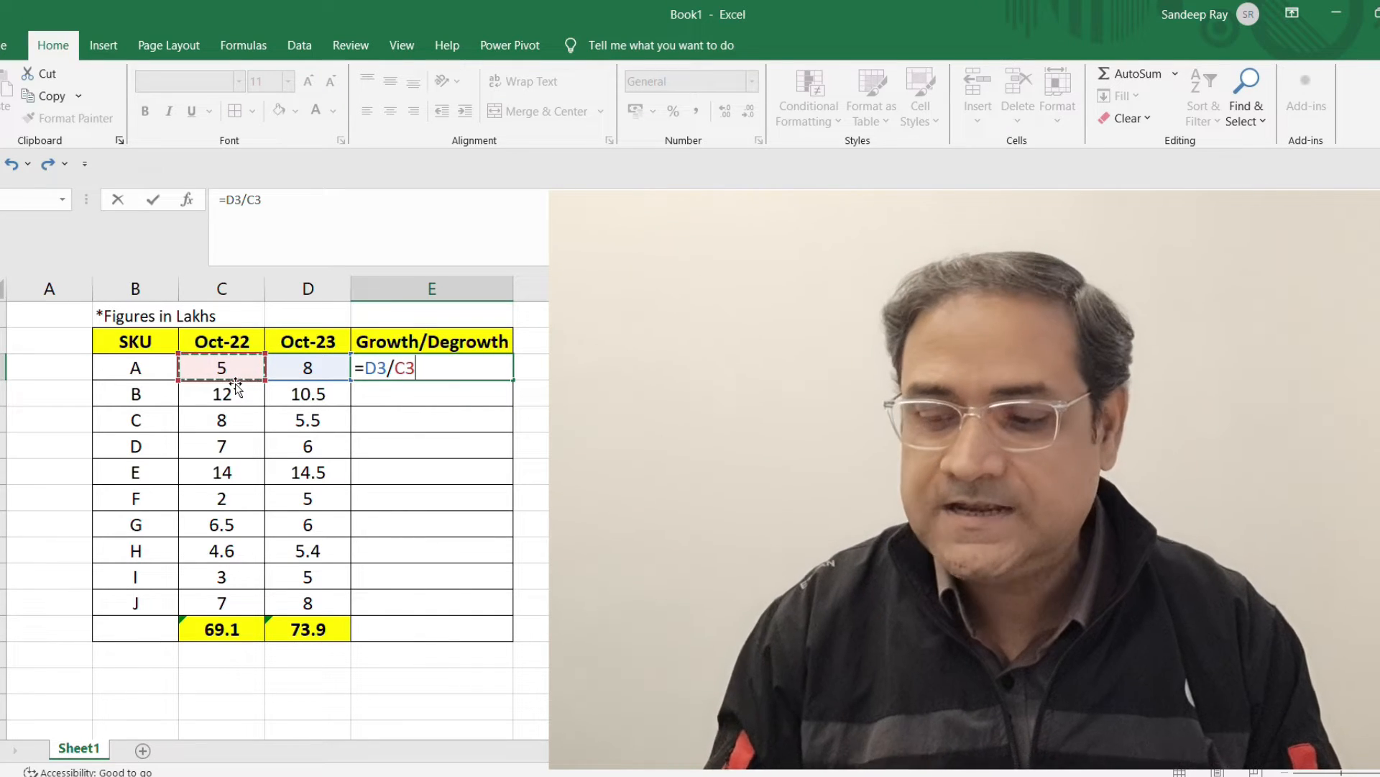
pyautogui.press('Return')
# Extend SKU A's Growth/Degrowth formula to =D3/C3-1.
pyautogui.click(449, 370)
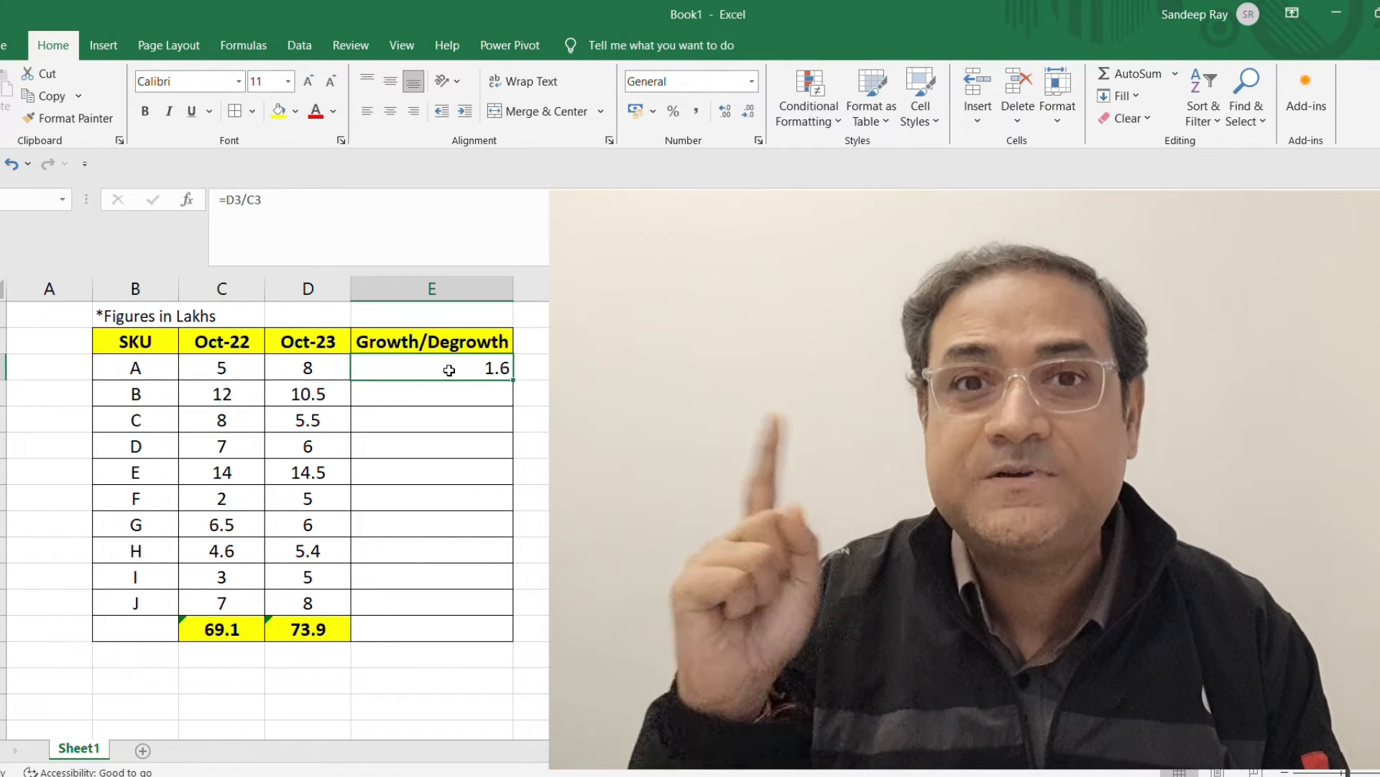
pyautogui.click(344, 209)
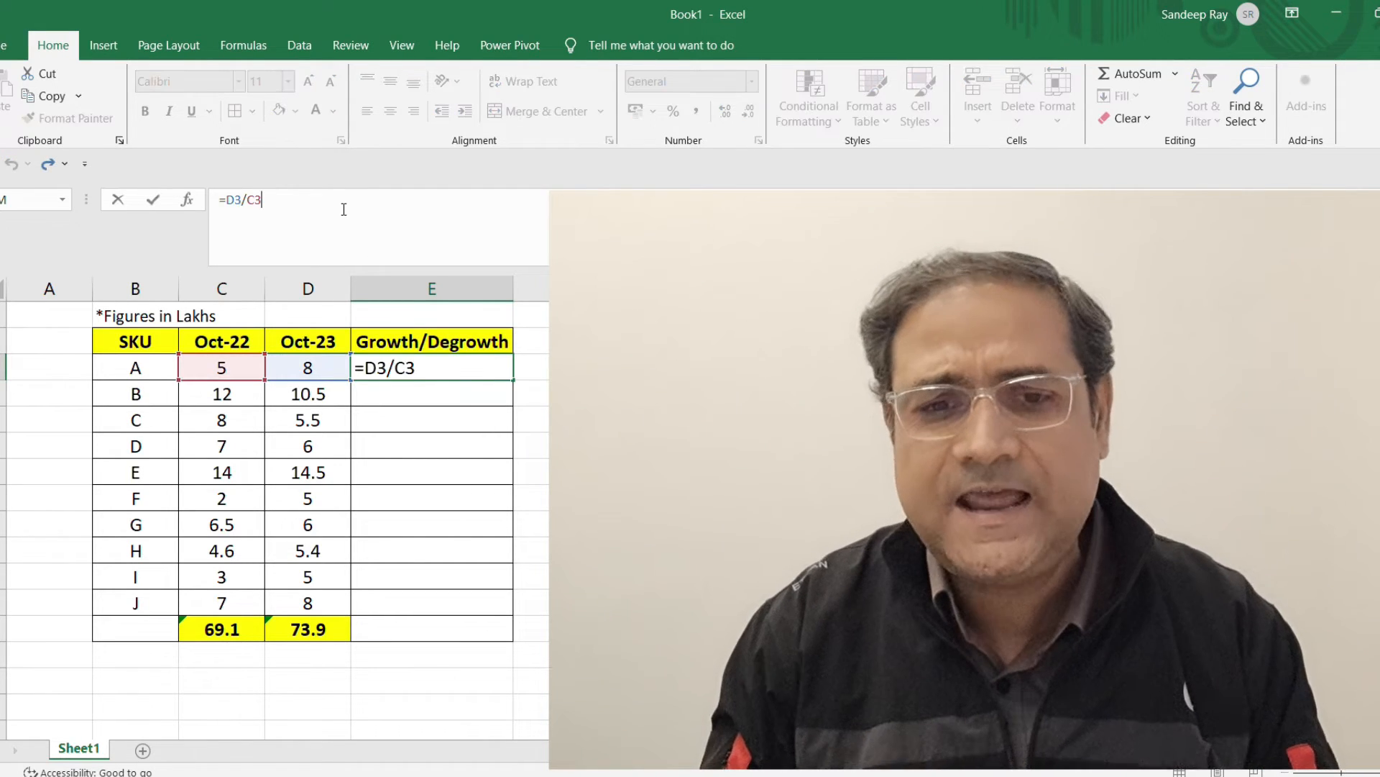
pyautogui.write('-')
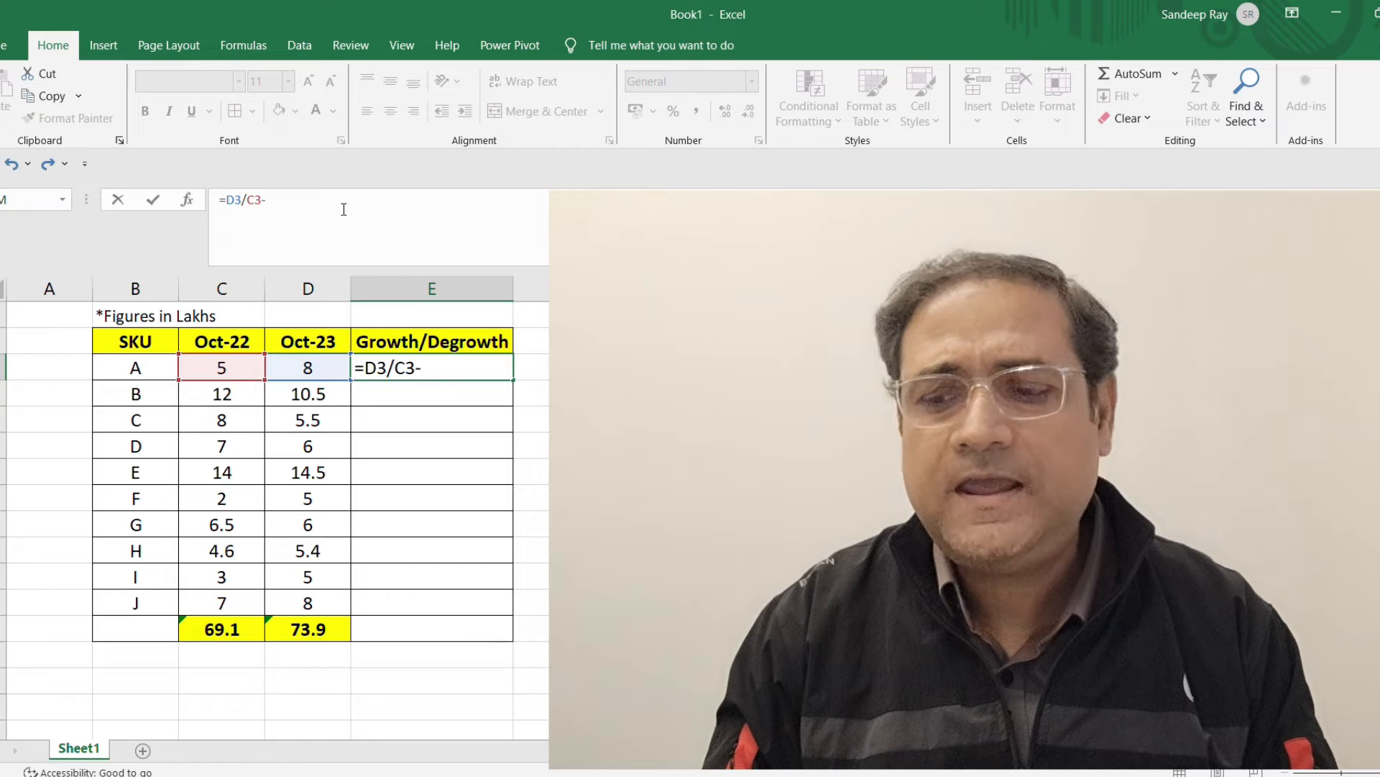
pyautogui.write('1')
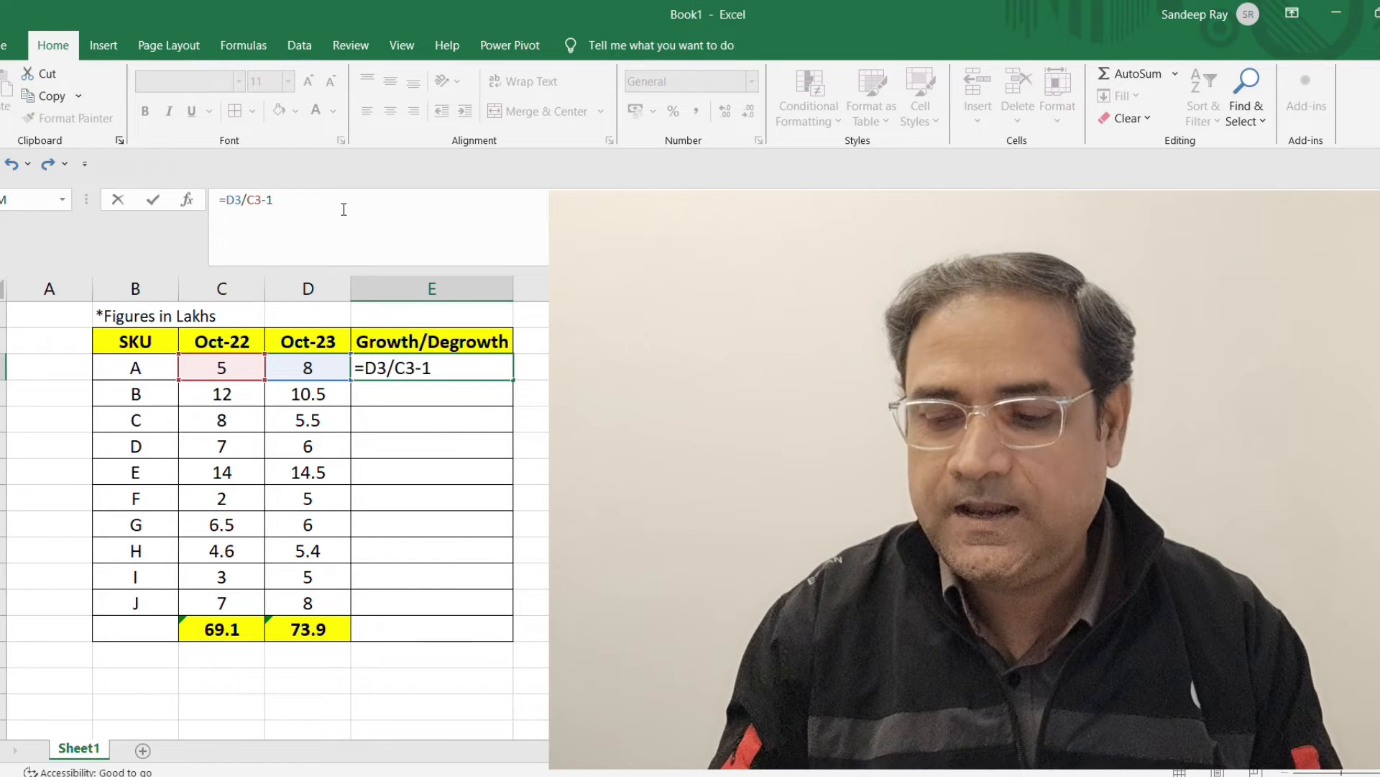
pyautogui.press('Return')
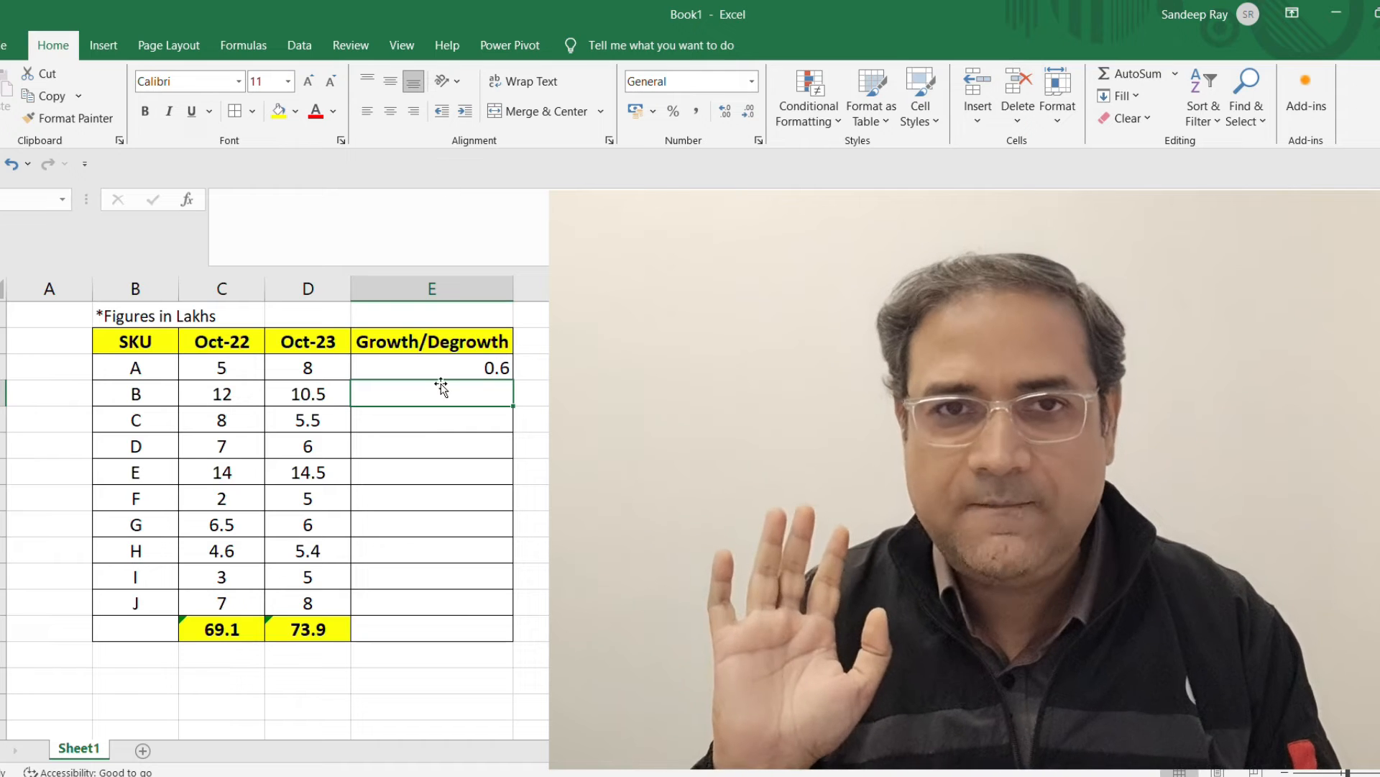
# Format SKU A's Growth/Degrowth result as a percentage and centre it horizontally in its cell.
pyautogui.click(450, 375)
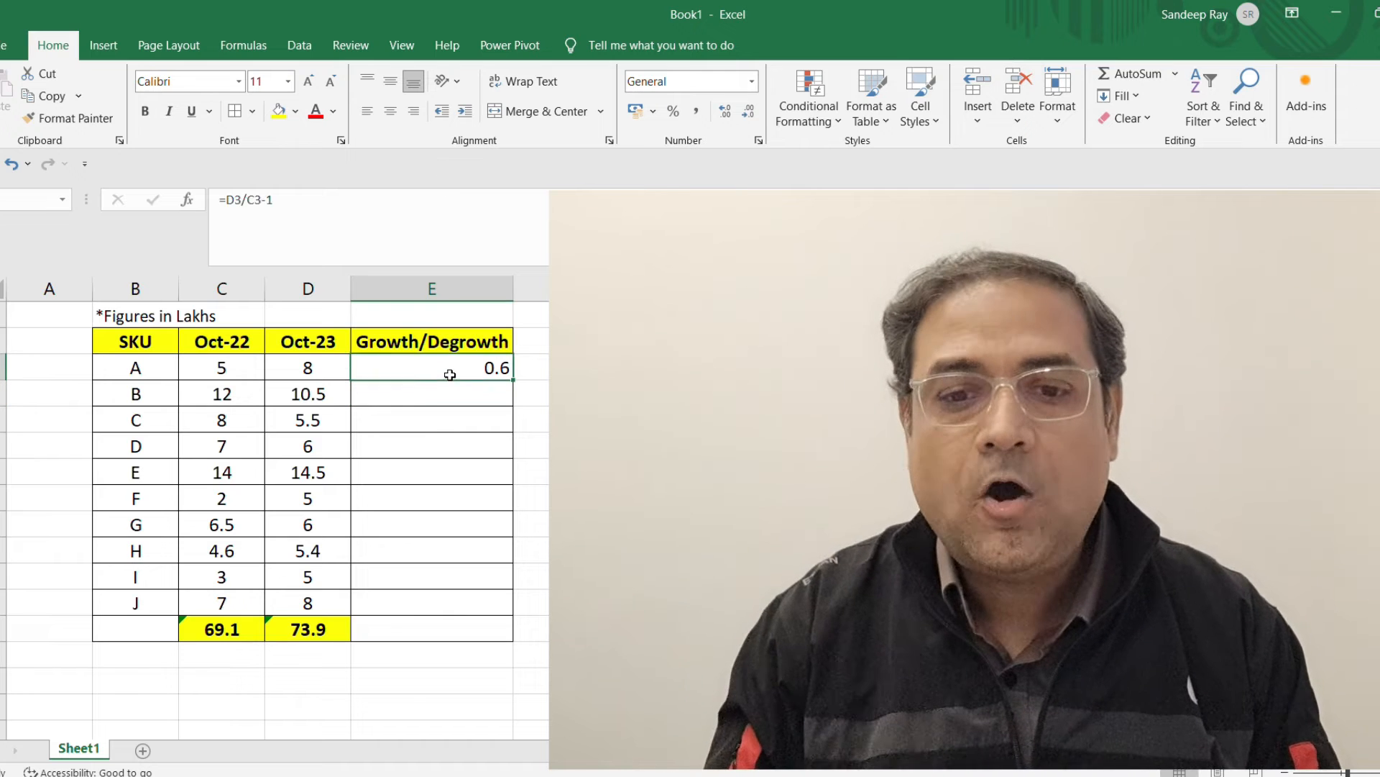
pyautogui.click(671, 114)
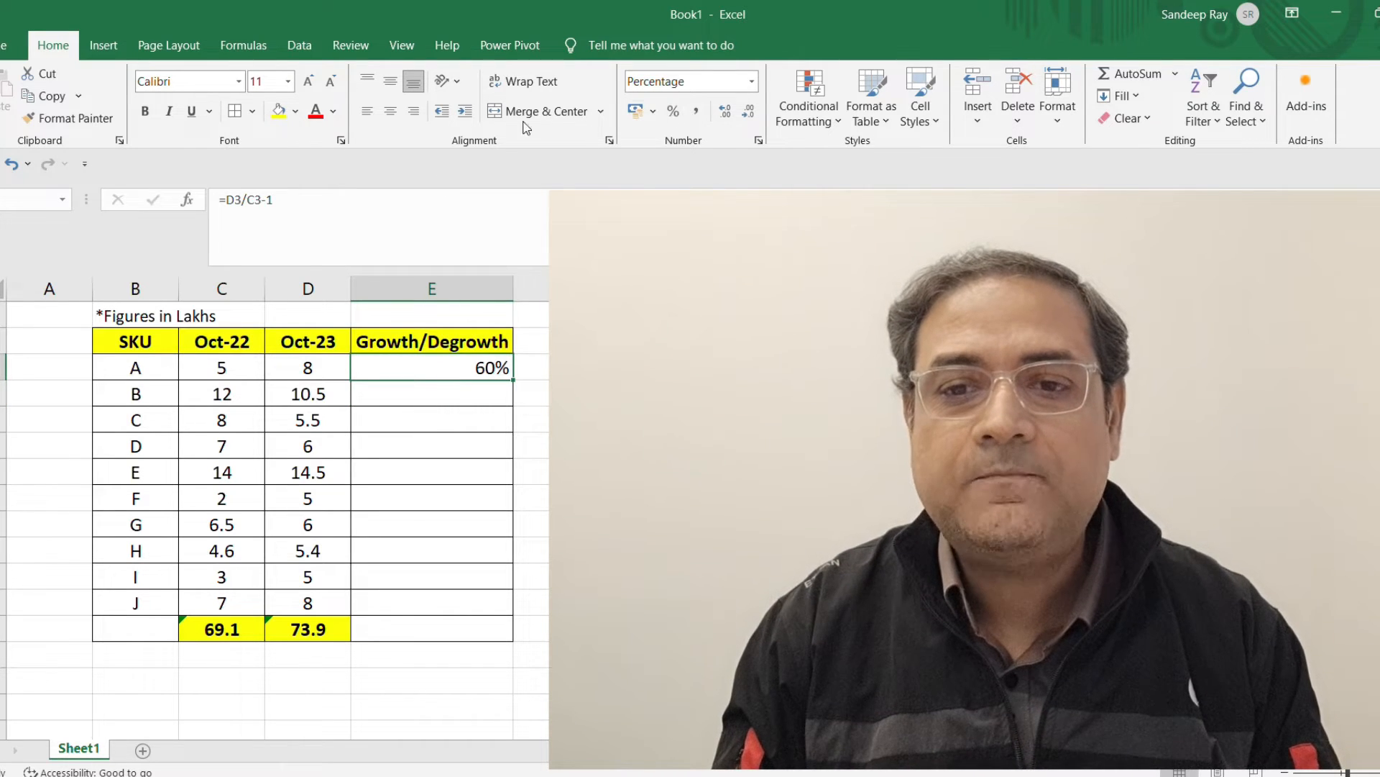
pyautogui.click(391, 113)
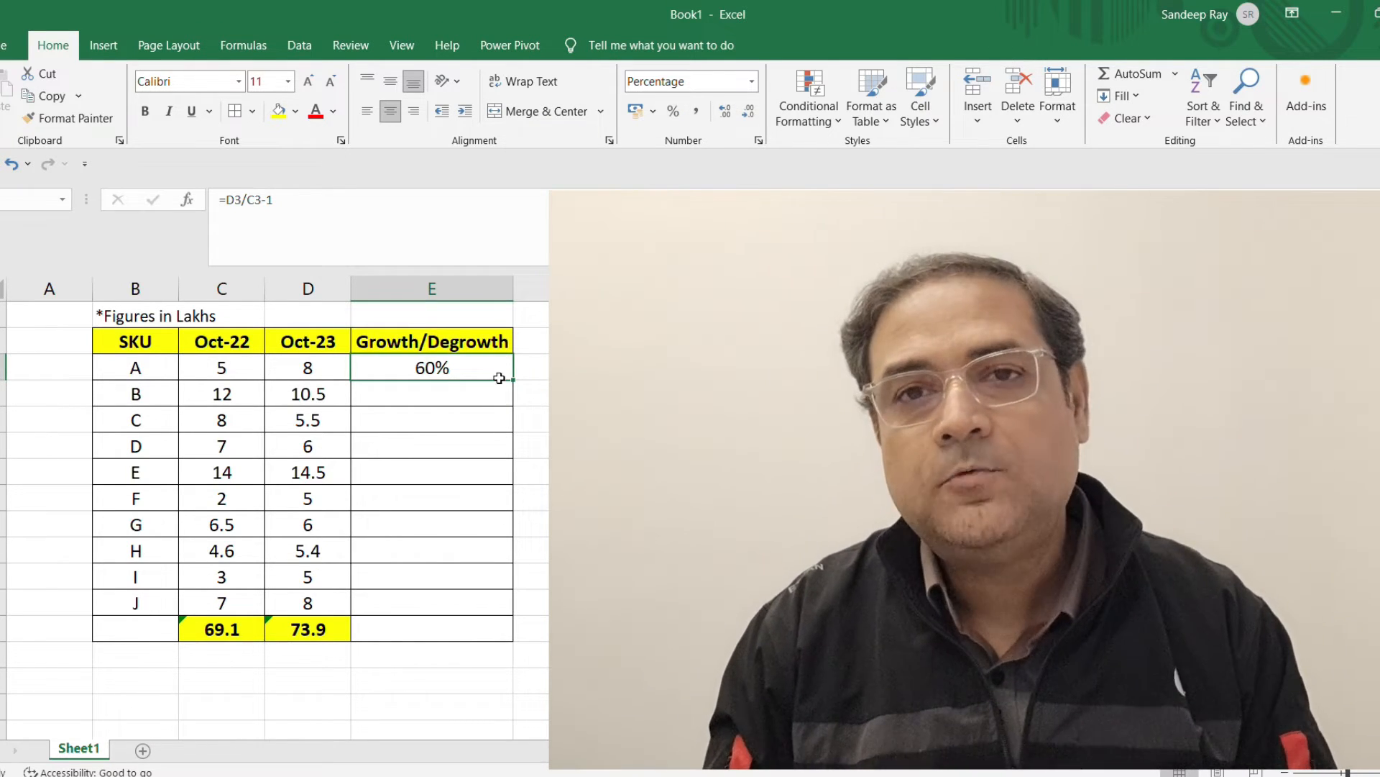
# Copy SKU A's Growth/Degrowth formula down to the cells for SKUs B to J and the total row.
pyautogui.hotkey('ctrl', 'c')
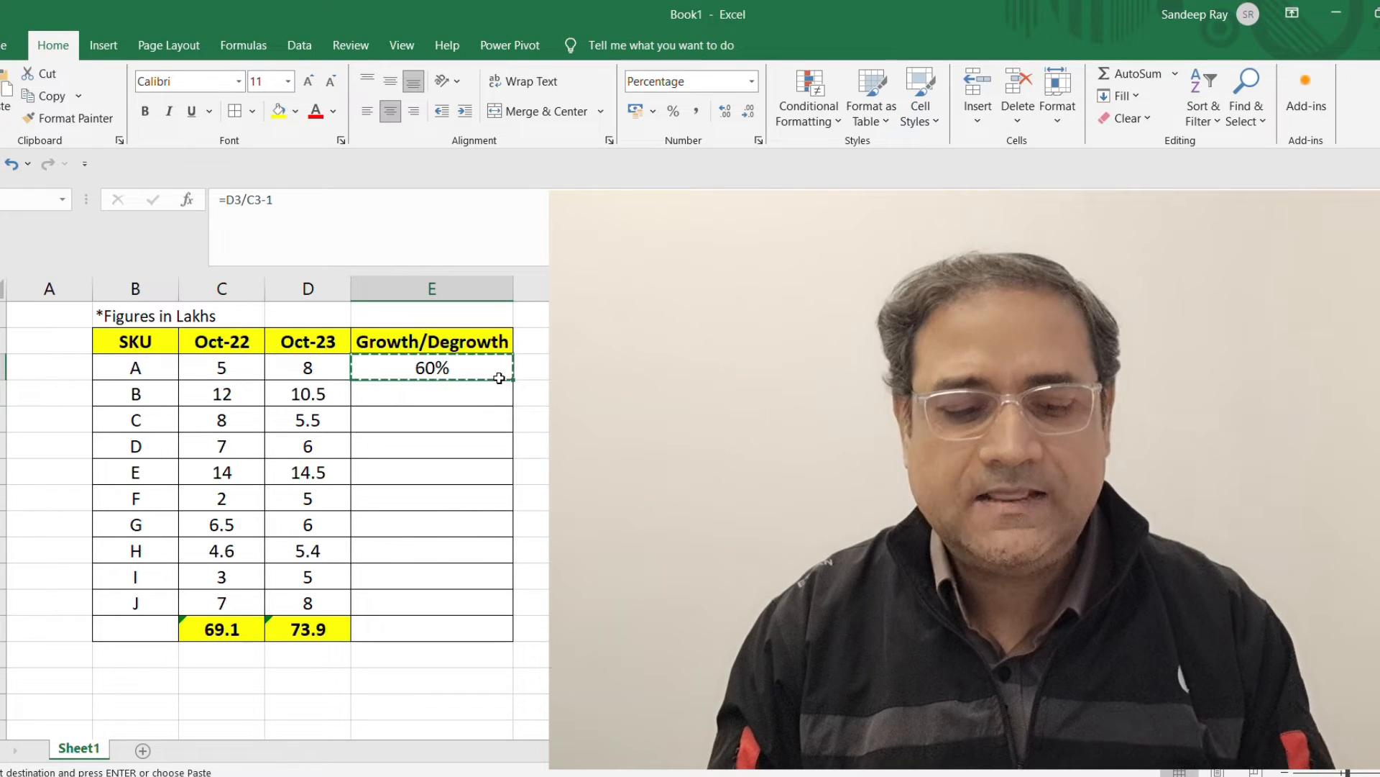
pyautogui.press('Down')
pyautogui.hotkey('shift', 'Down')
pyautogui.hotkey('shift', 'Down')
pyautogui.hotkey('shift', 'Down')
pyautogui.hotkey('shift', 'Down')
pyautogui.hotkey('shift', 'Down')
pyautogui.hotkey('shift', 'Down')
pyautogui.hotkey('shift', 'Down')
pyautogui.hotkey('shift', 'Down')
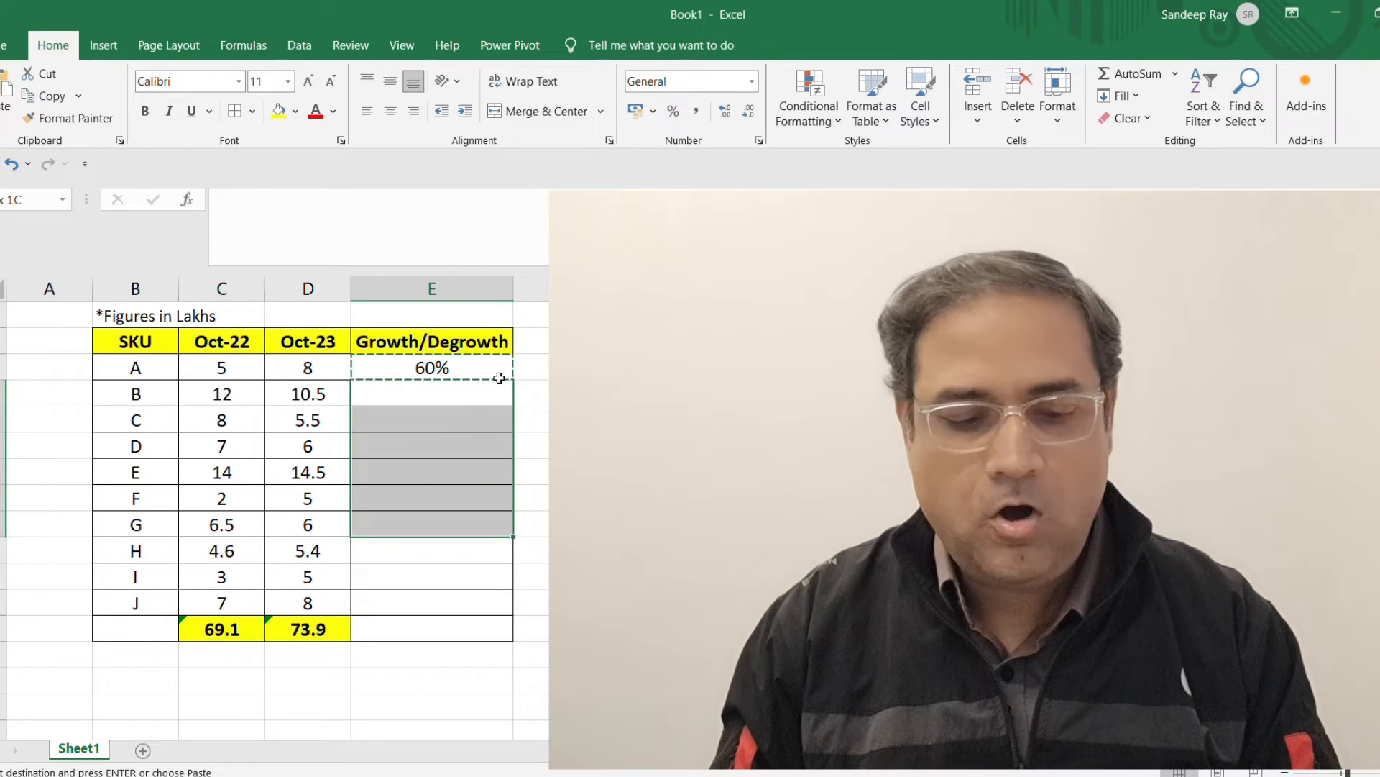
pyautogui.hotkey('shift', 'Down')
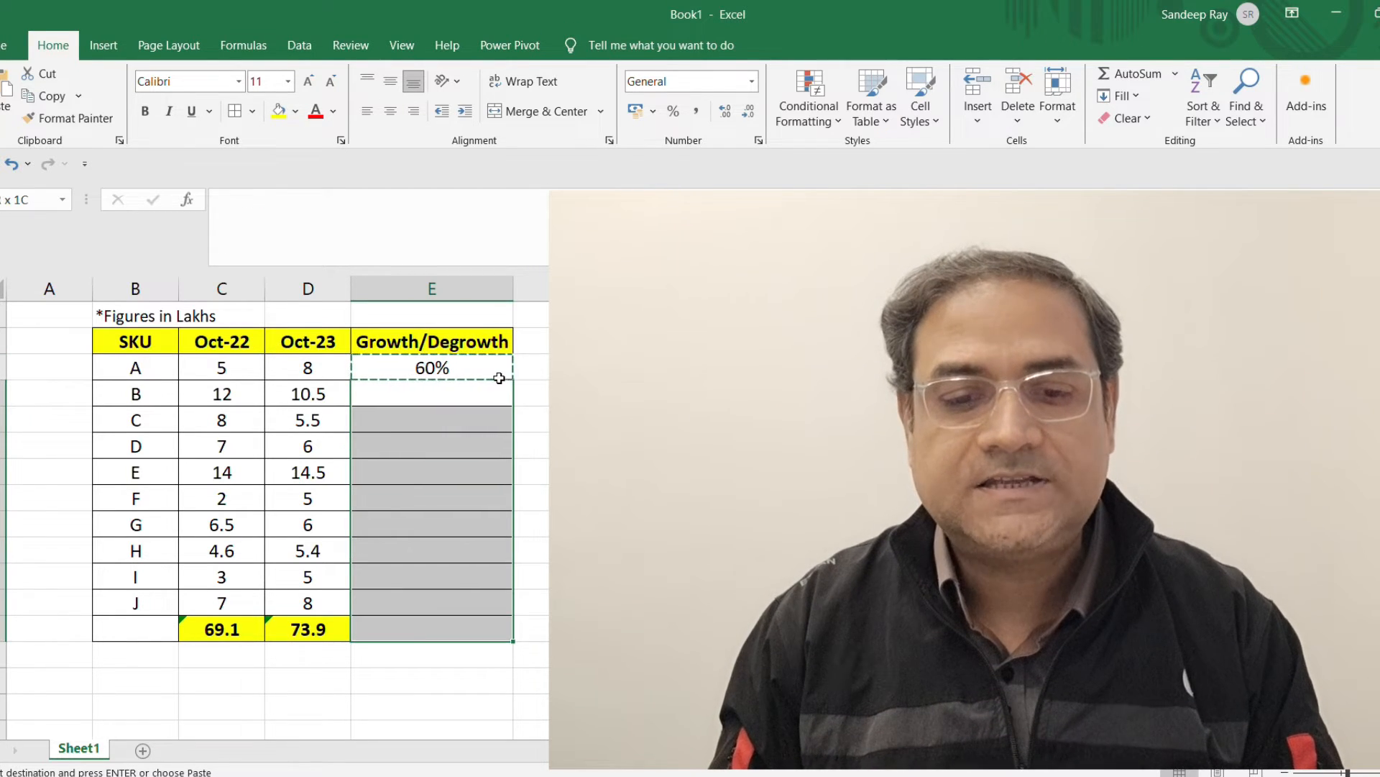
pyautogui.hotkey('ctrl', 'v')
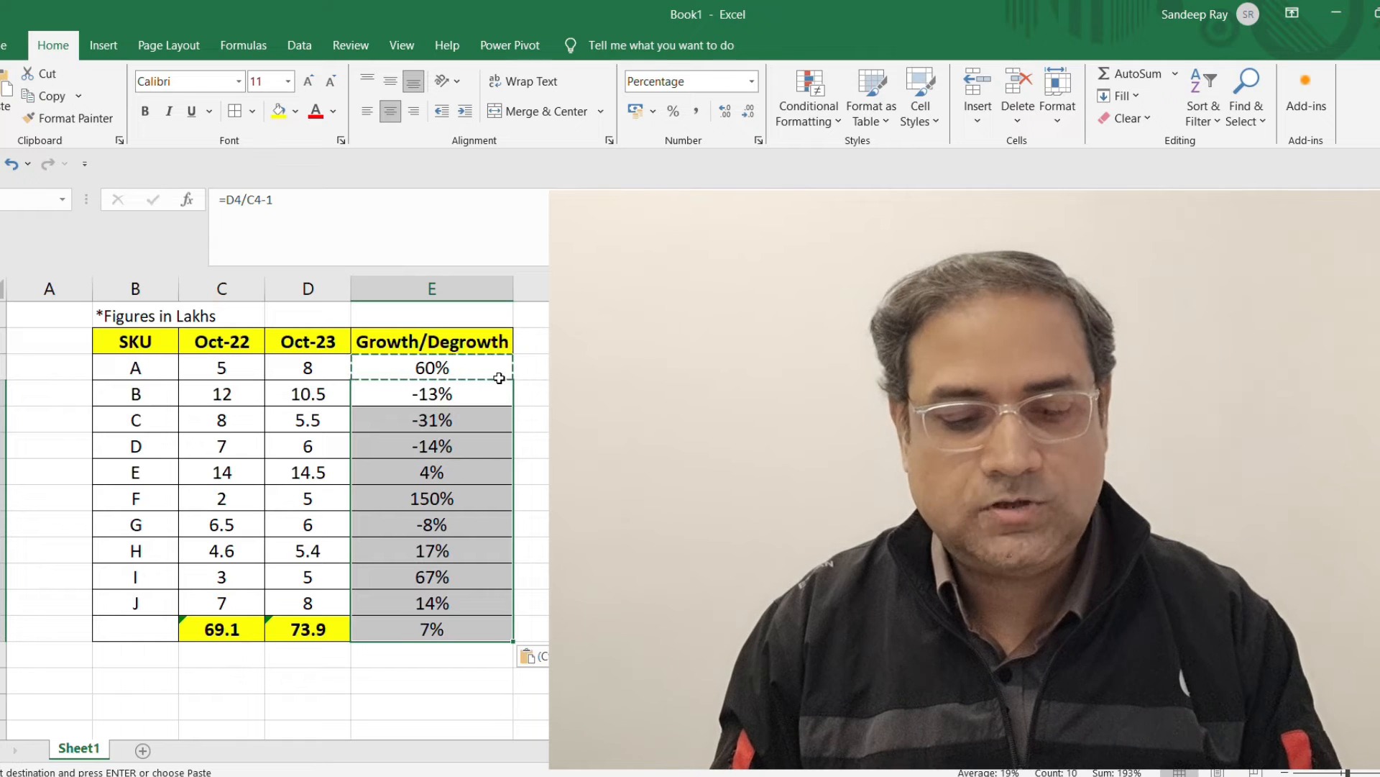
pyautogui.press('Escape')
pyautogui.click(530, 592)
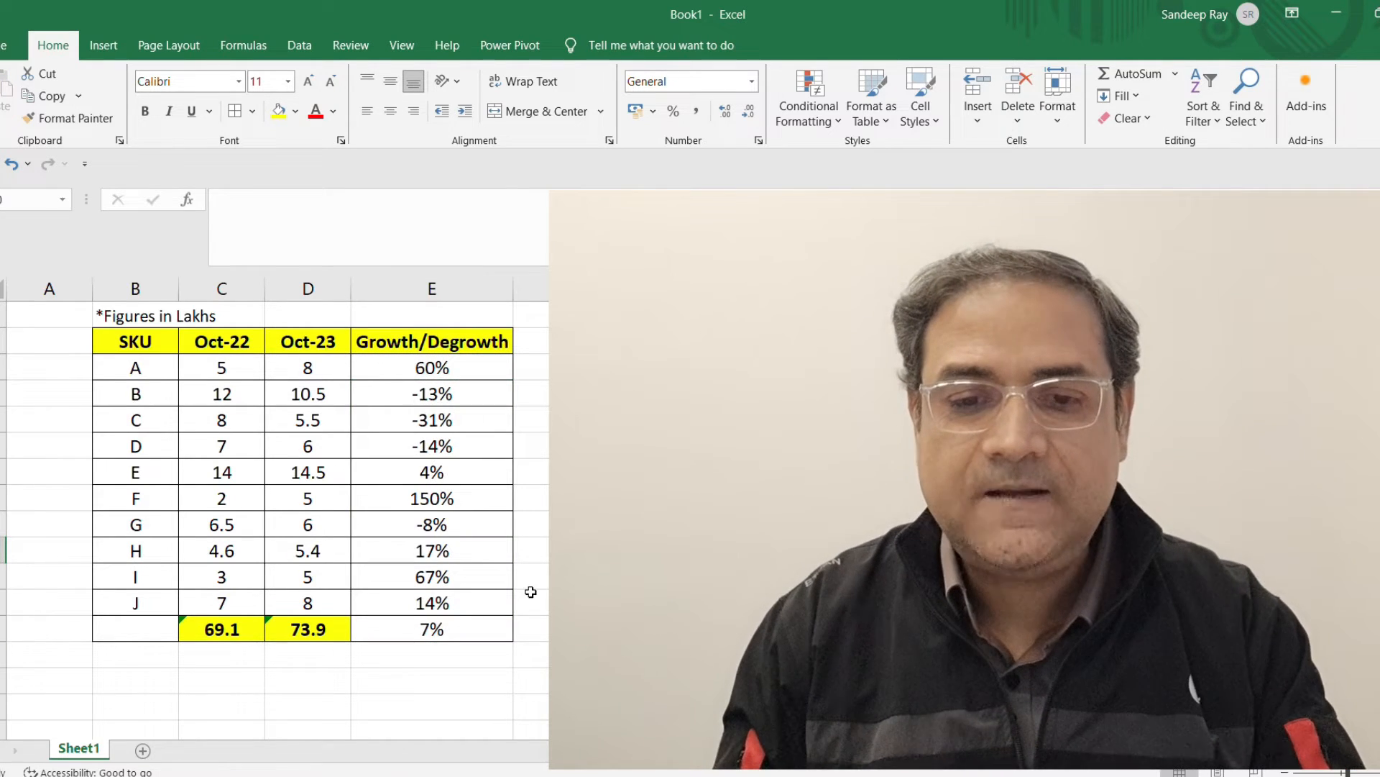
# Fill the total row's Growth/Degrowth cell with yellow and make its text bold.
pyautogui.click(388, 630)
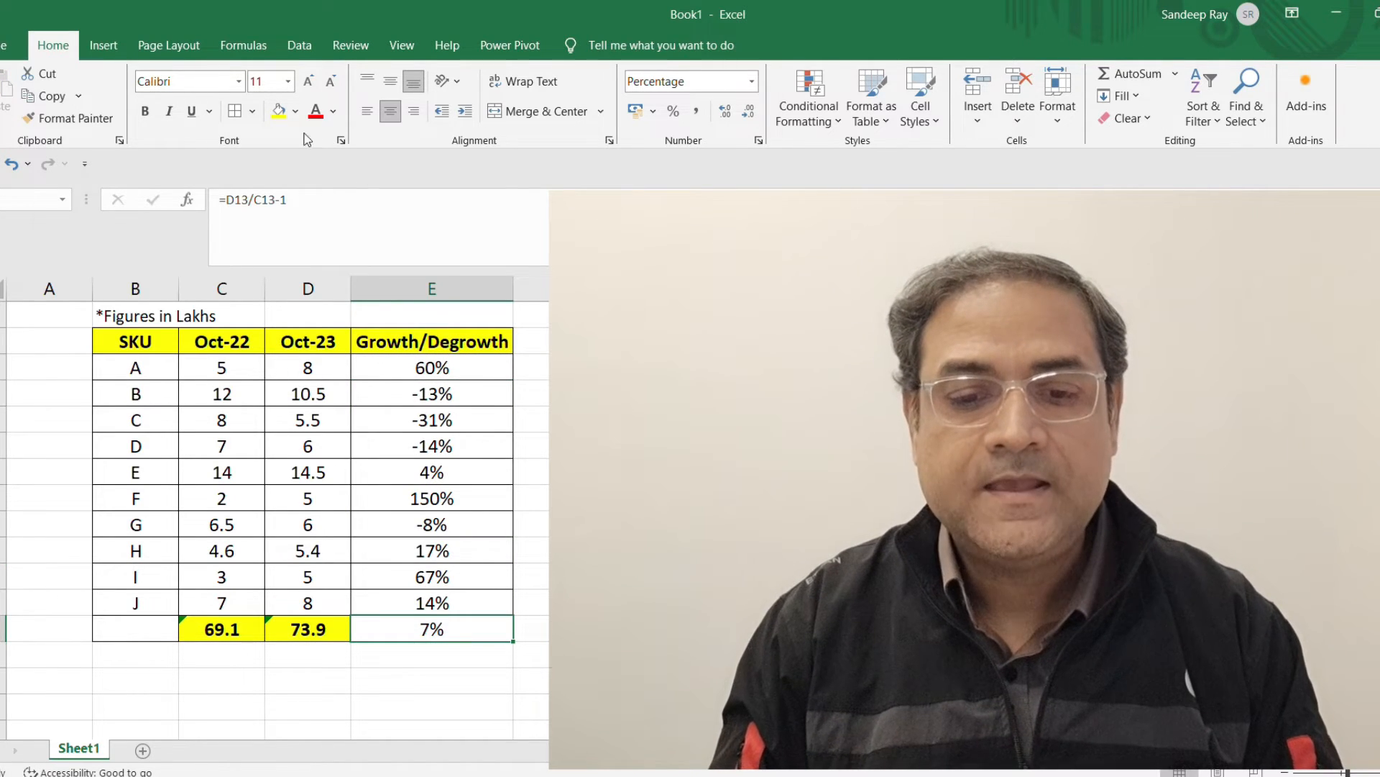
pyautogui.click(280, 113)
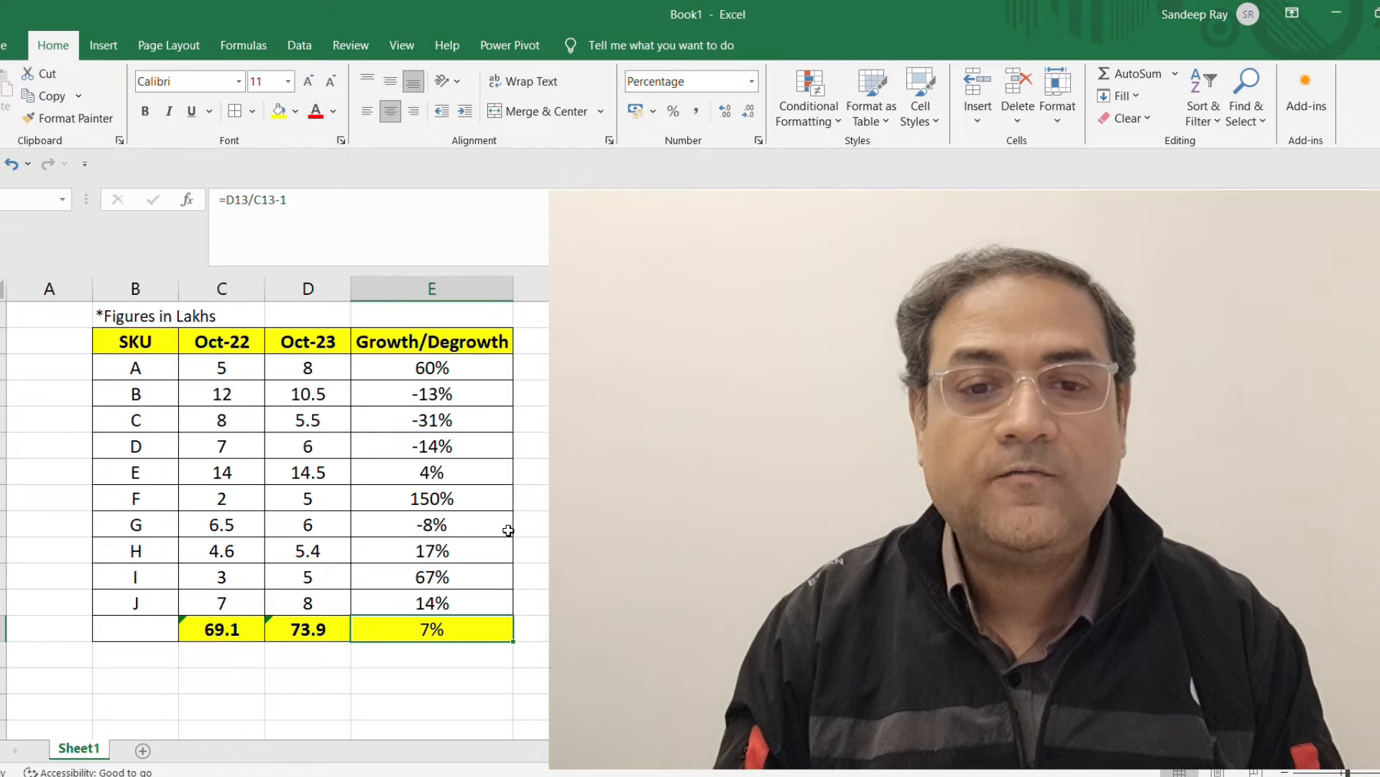
pyautogui.click(144, 115)
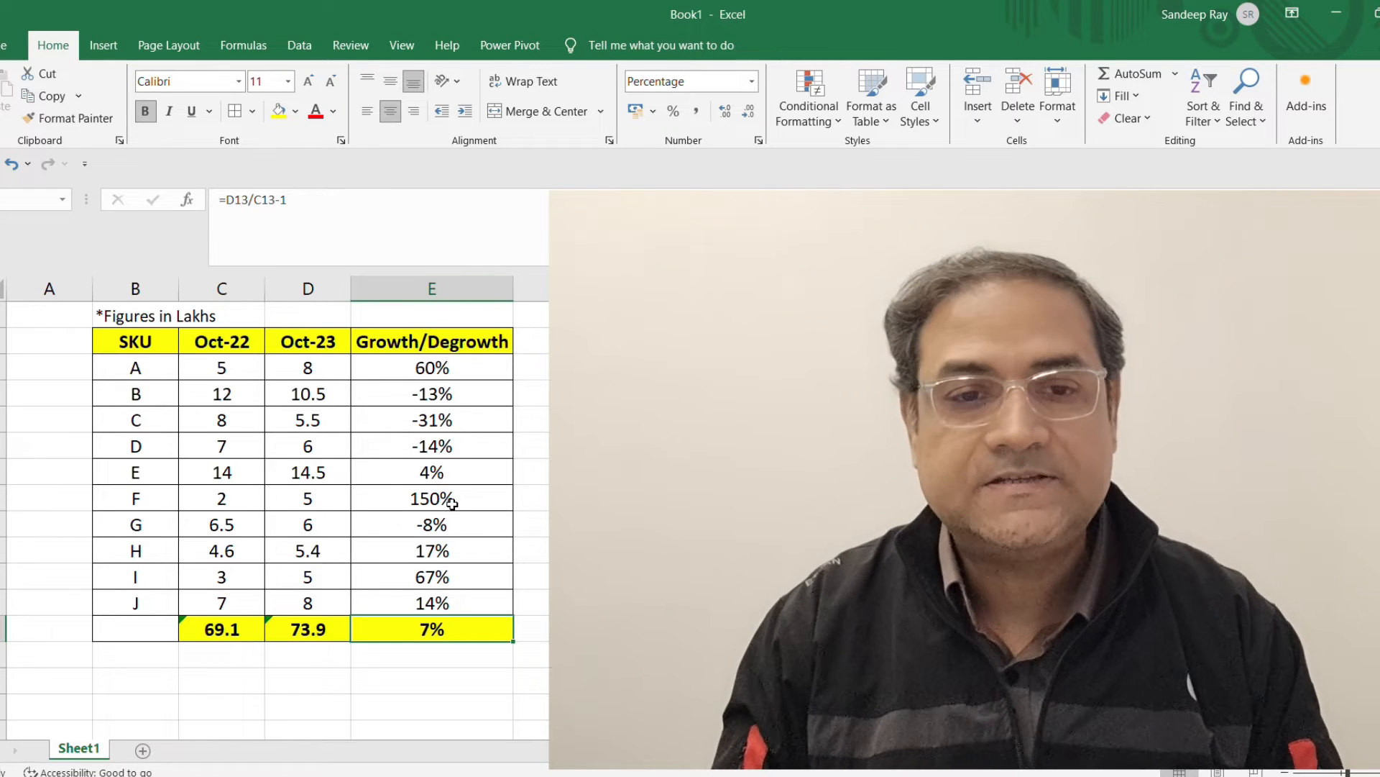
# Examine the Growth/Degrowth percentages of the individual SKUs, comparing those that declined with those that grew.
pyautogui.click(467, 427)
pyautogui.click(462, 396)
pyautogui.click(469, 426)
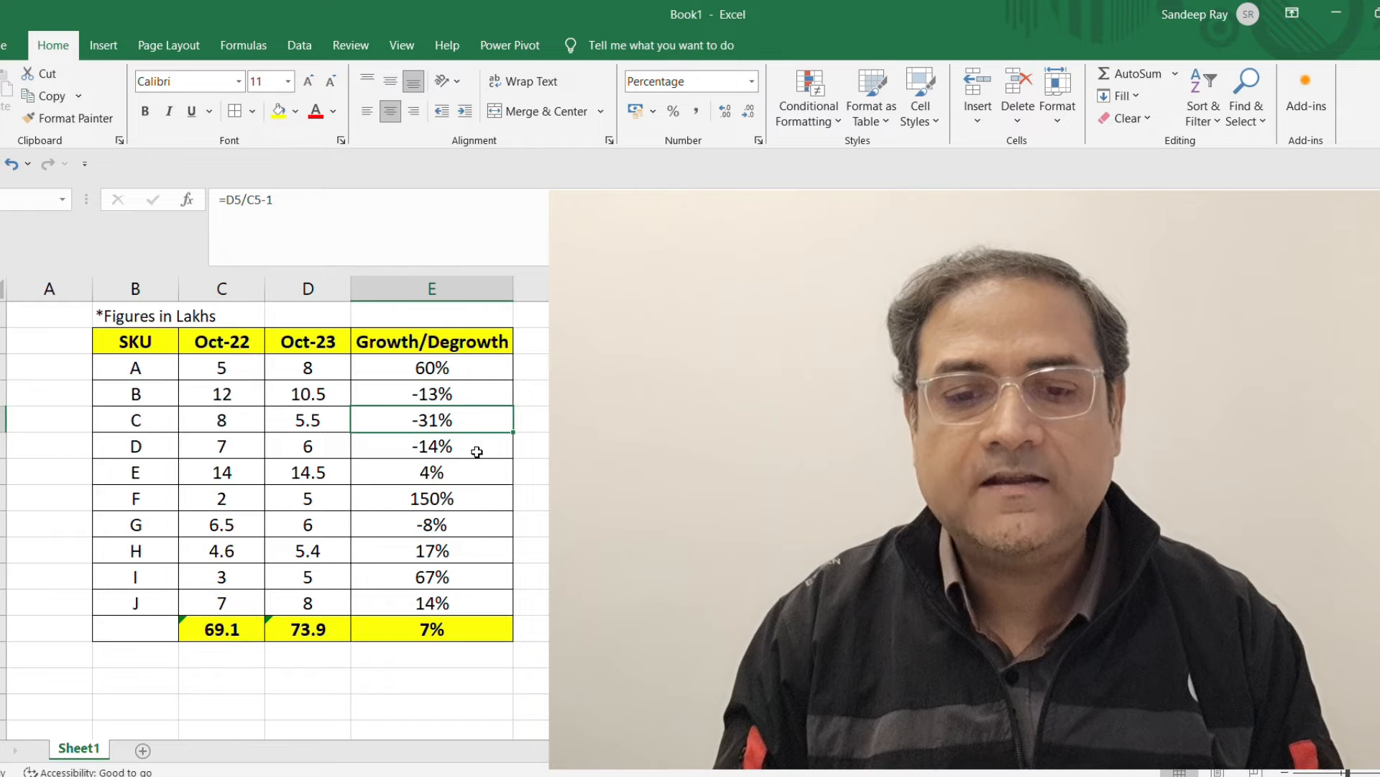
pyautogui.click(476, 452)
pyautogui.click(474, 545)
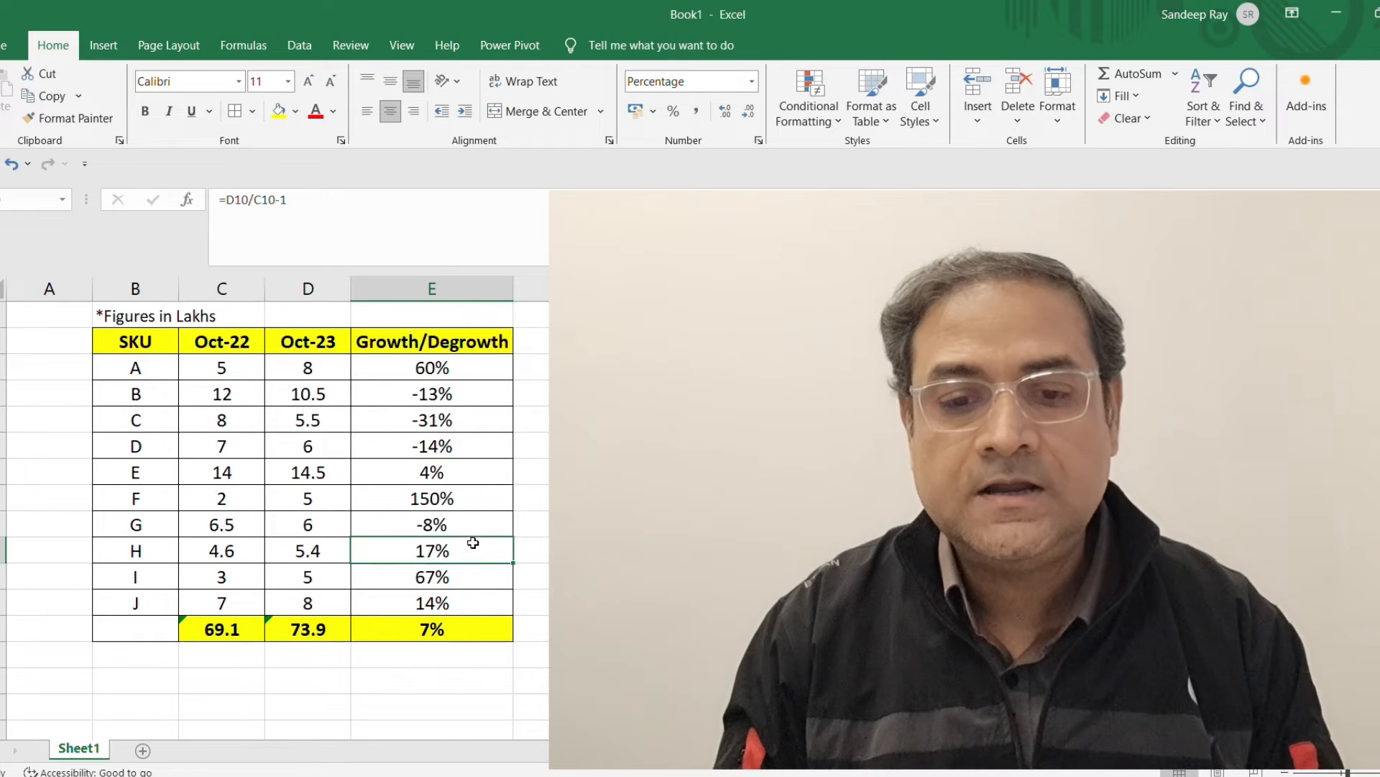
pyautogui.click(480, 526)
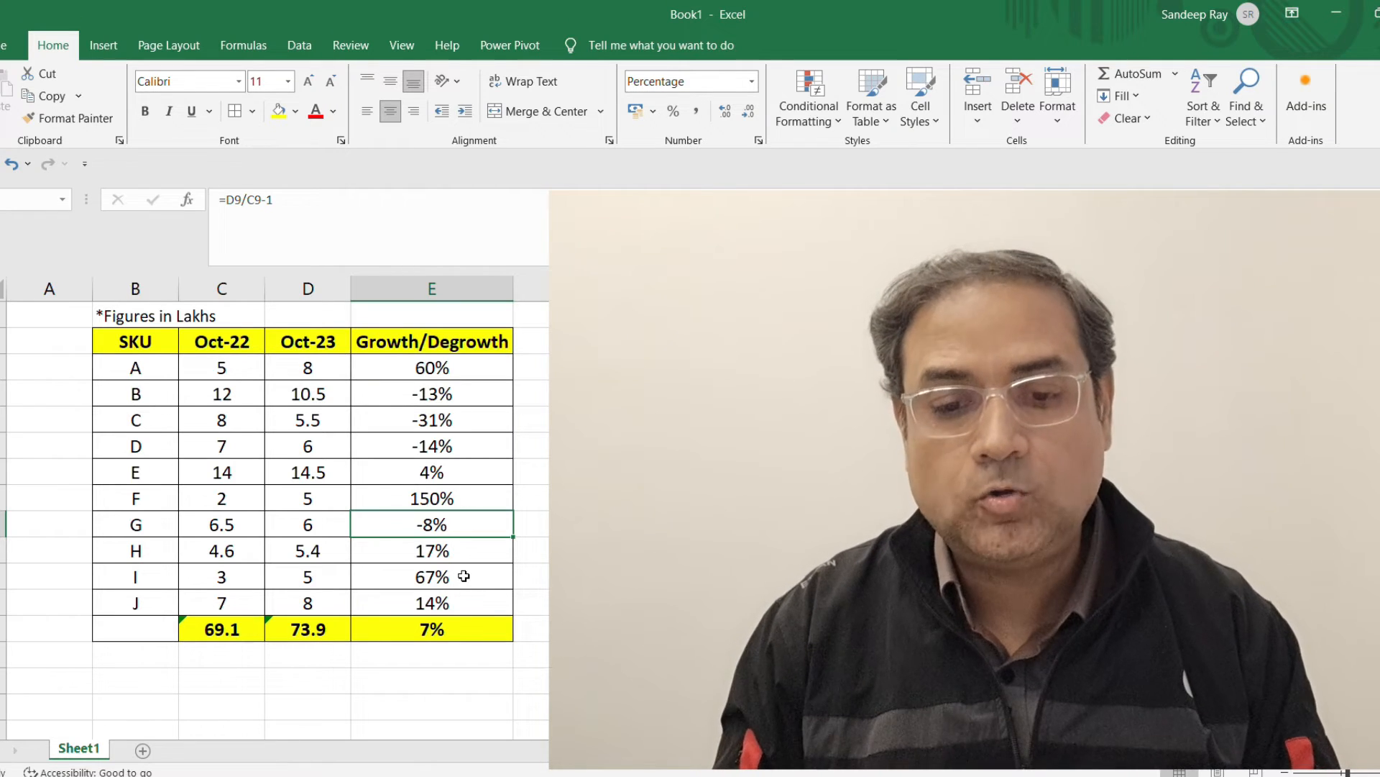
pyautogui.click(458, 369)
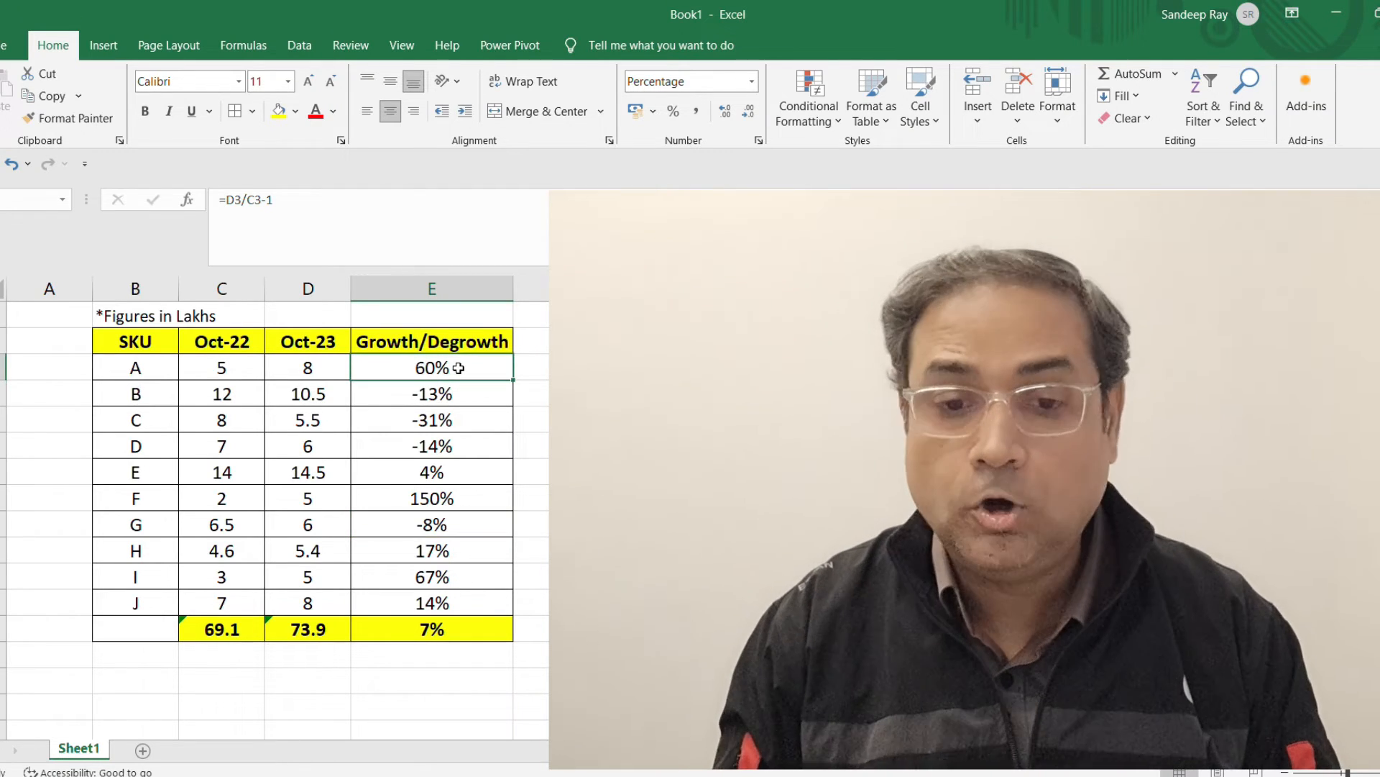
pyautogui.click(474, 504)
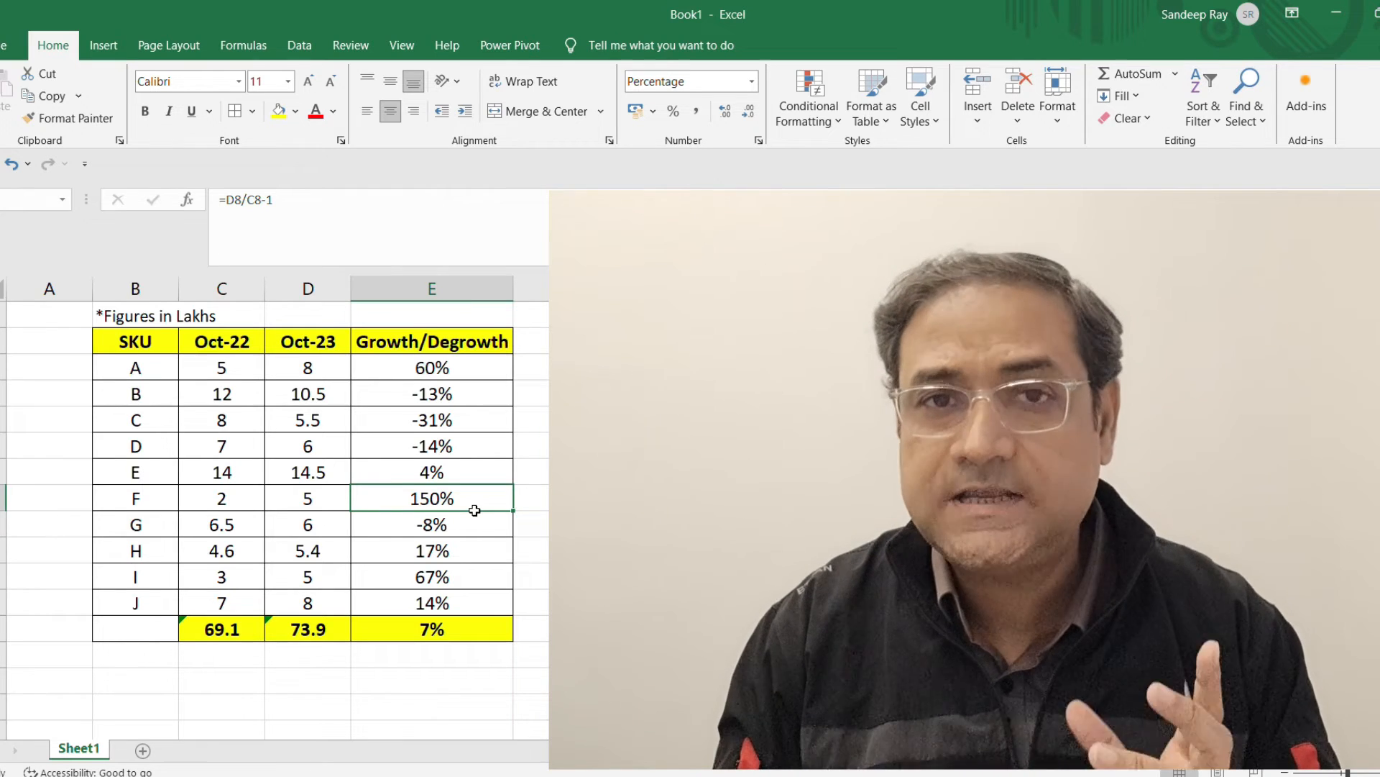
pyautogui.click(460, 579)
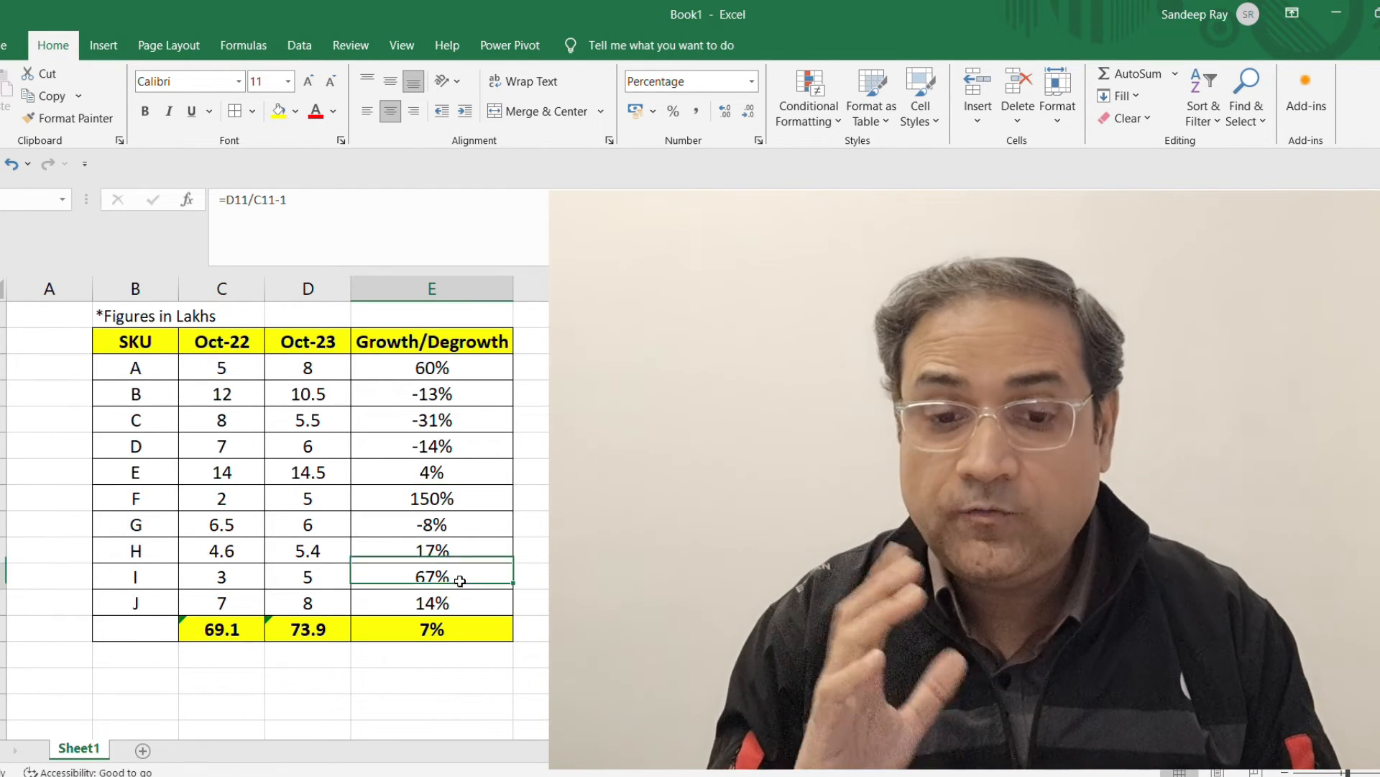